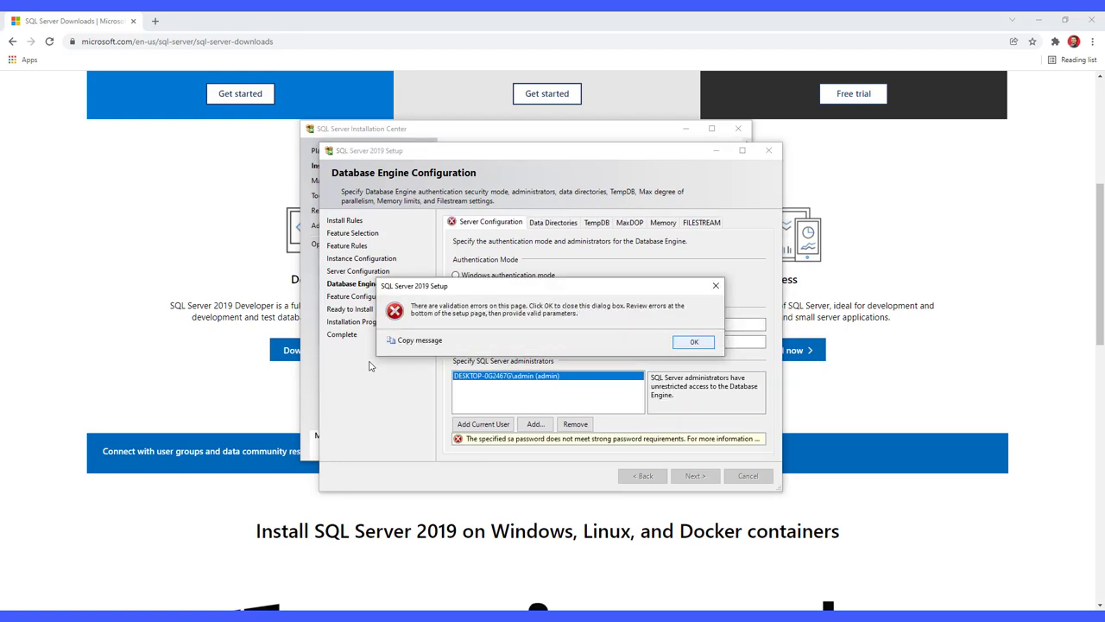
Replace the rejected sa password with a stronger one and continue past Database Engine Configuration.
key("Return")
type("*****")
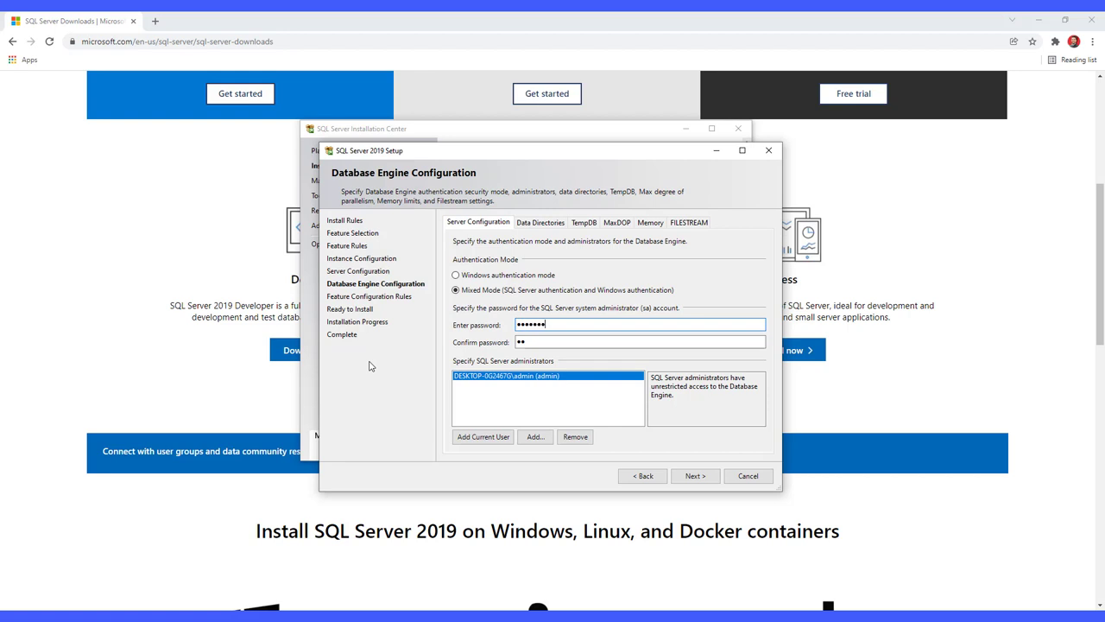
type("***")
key("Tab")
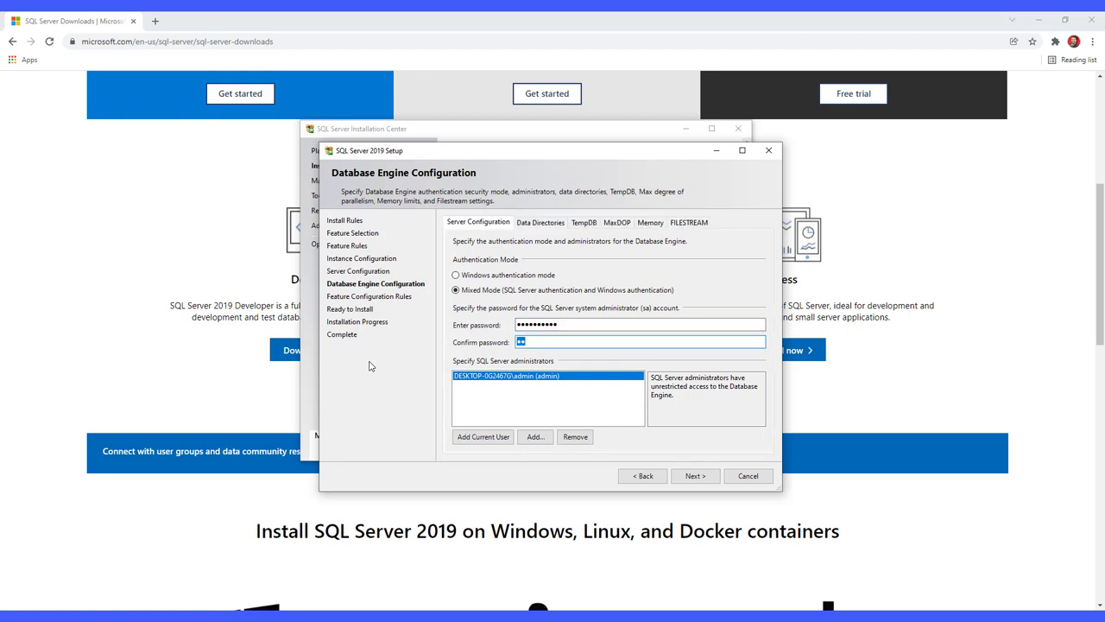
type("****")
type("******")
key("Return")
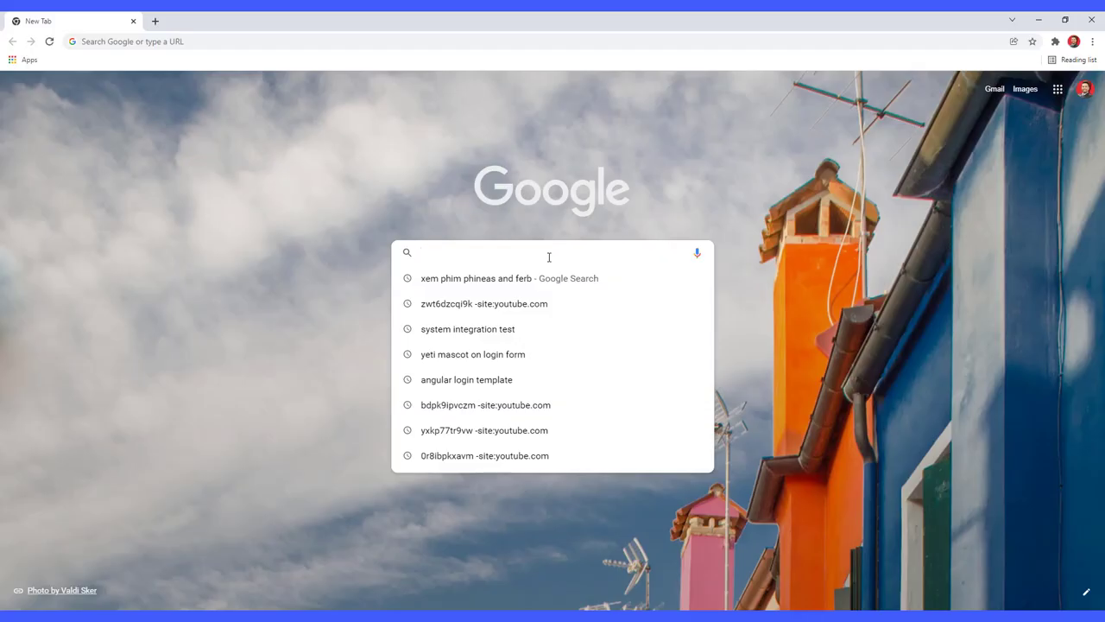
Search Google for 'install sql' and open Microsoft's SQL Server Downloads page.
type("ins")
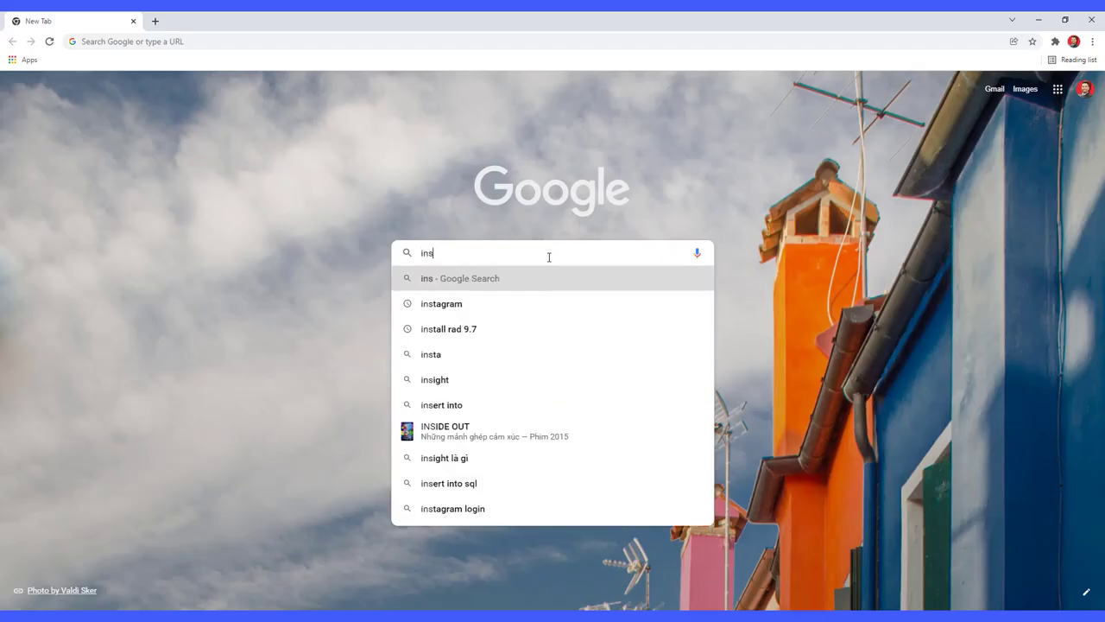
type("tall")
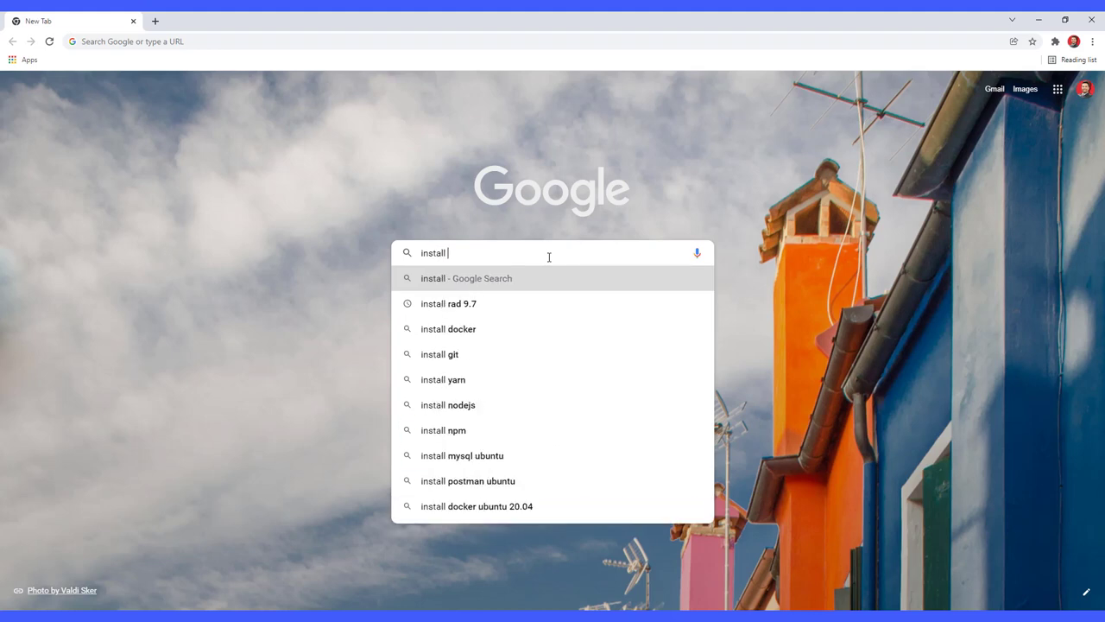
type(" sql")
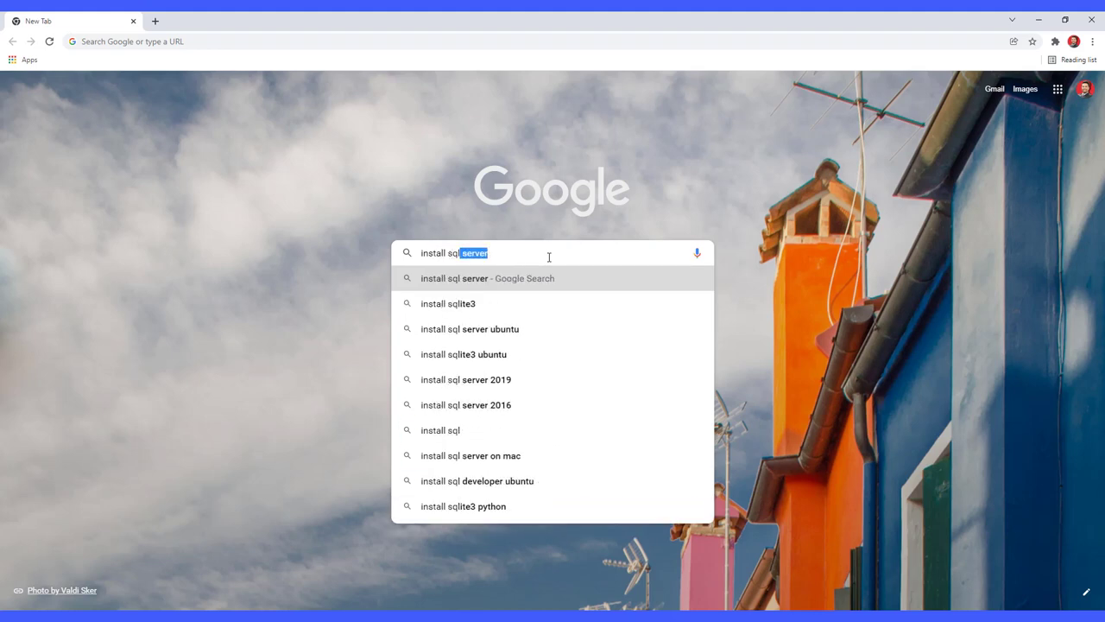
key("Return")
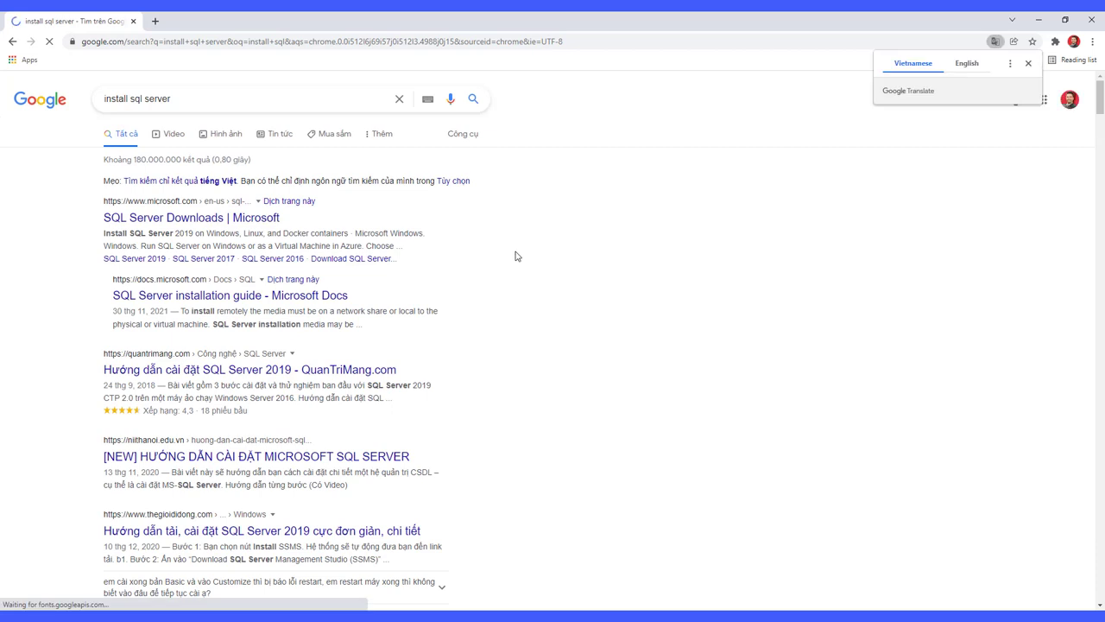
left_click(260, 219)
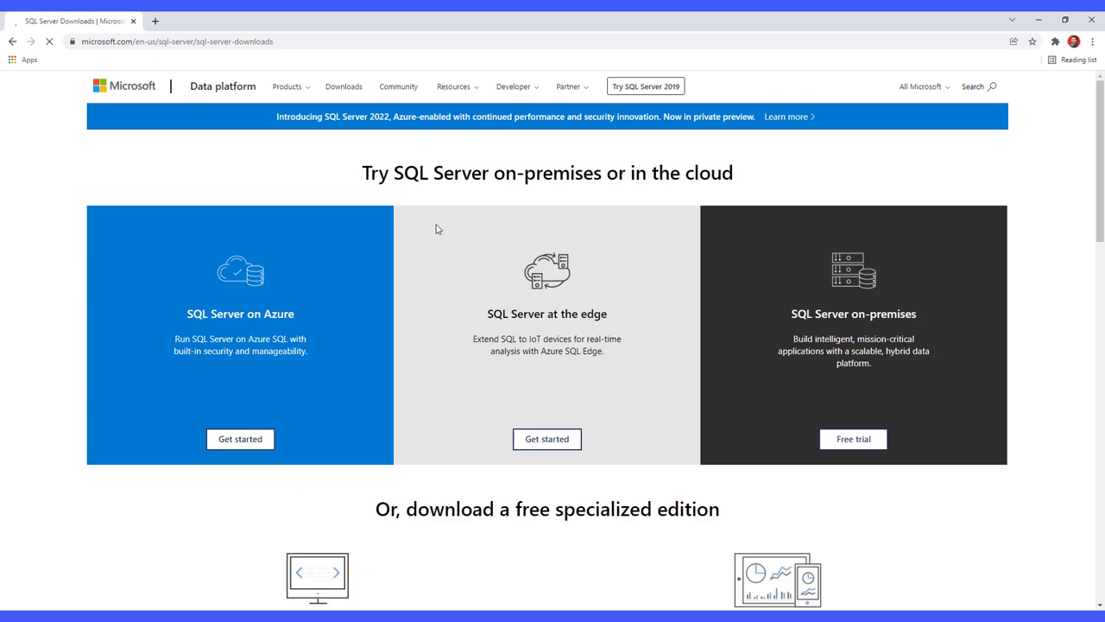
Download the free Developer edition installer SQL2019-SSEI-Dev.exe and launch it.
scroll(445, 250, "down", 2)
scroll(401, 337, "down", 2)
left_click(335, 354)
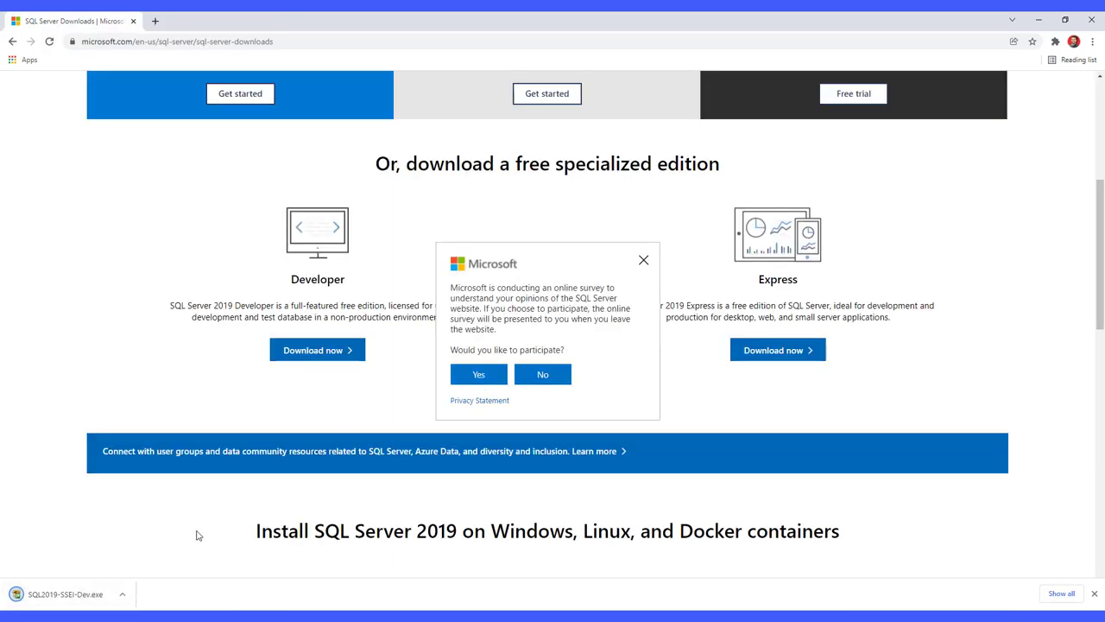
left_click(65, 596)
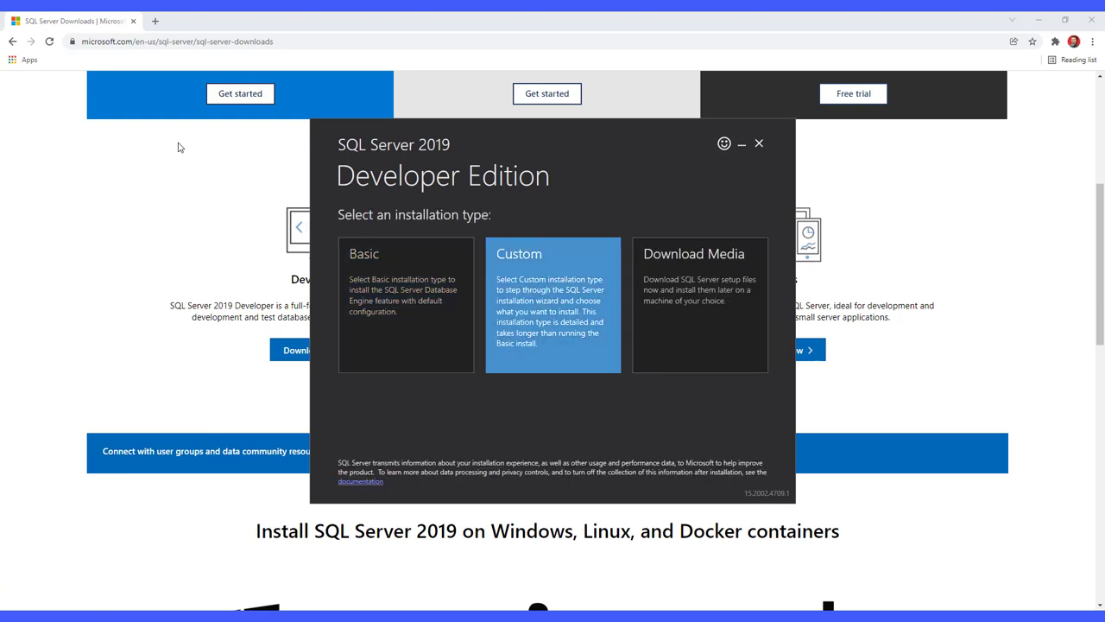
Choose Custom installation with media location E:\SQL2019 and download the install package.
key("Return")
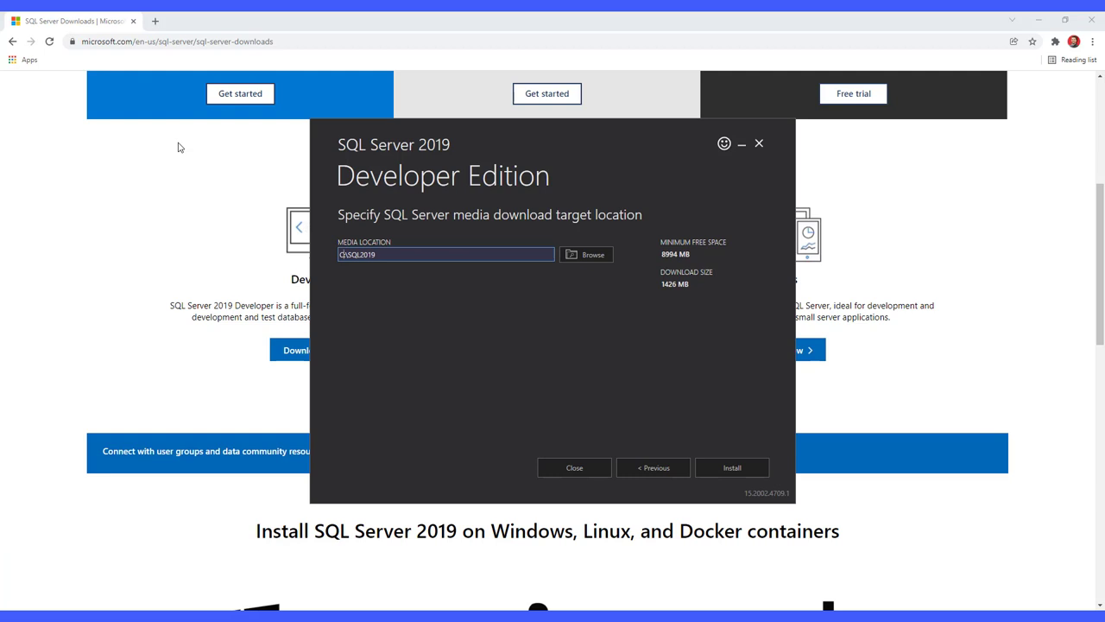
key("BackSpace")
key("BackSpace")
type("E:")
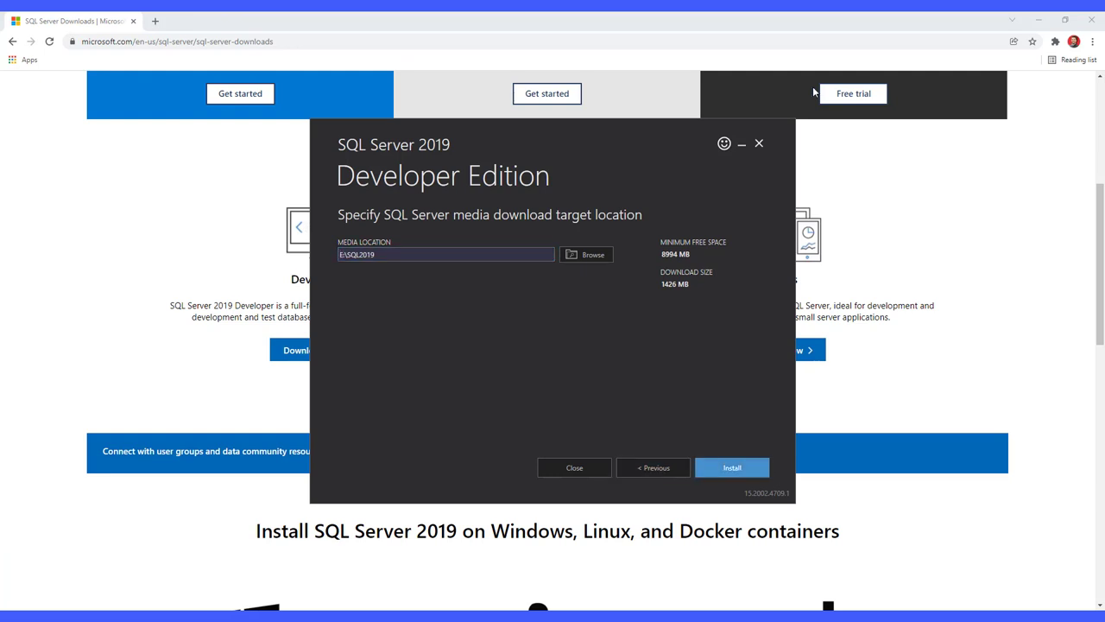
key("Return")
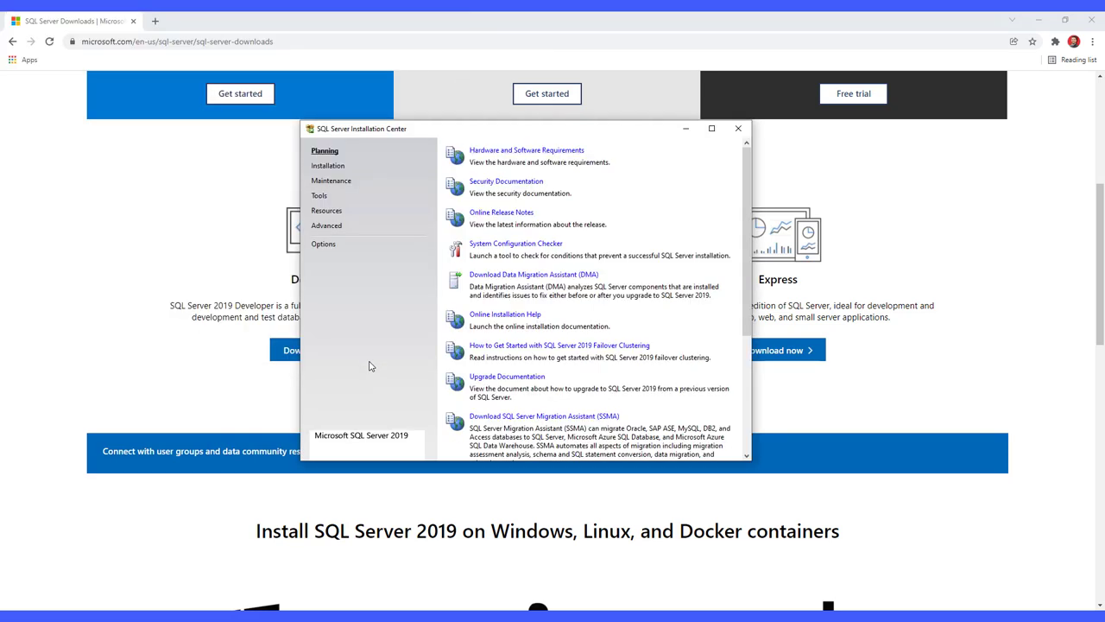
Start a new stand-alone Developer installation, accept the license, and skip Microsoft Update and product updates.
key("Down")
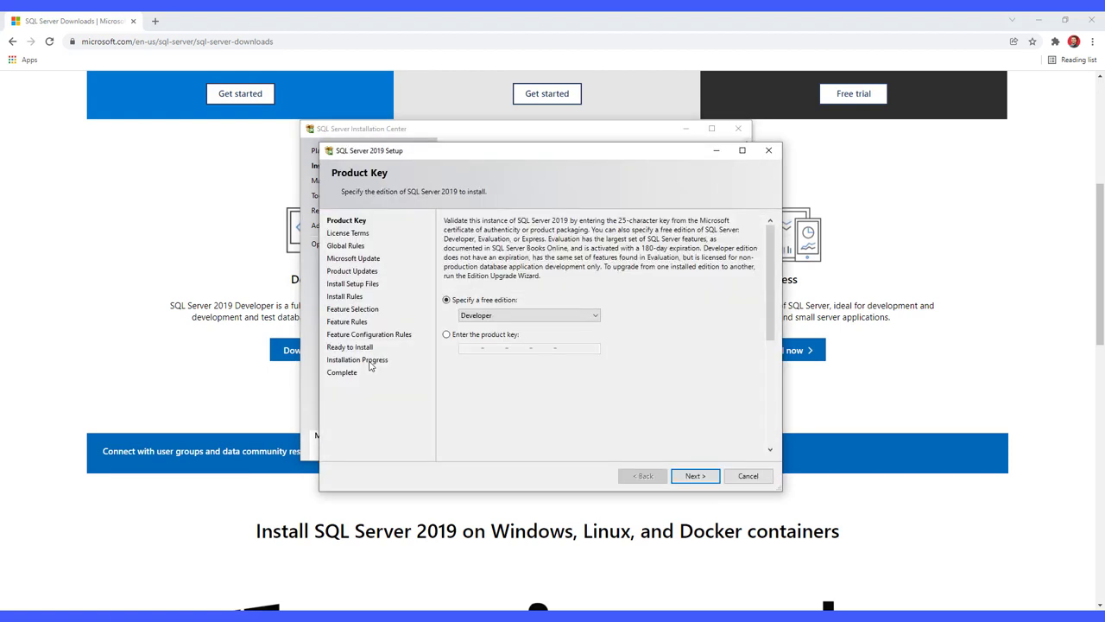
key("Return")
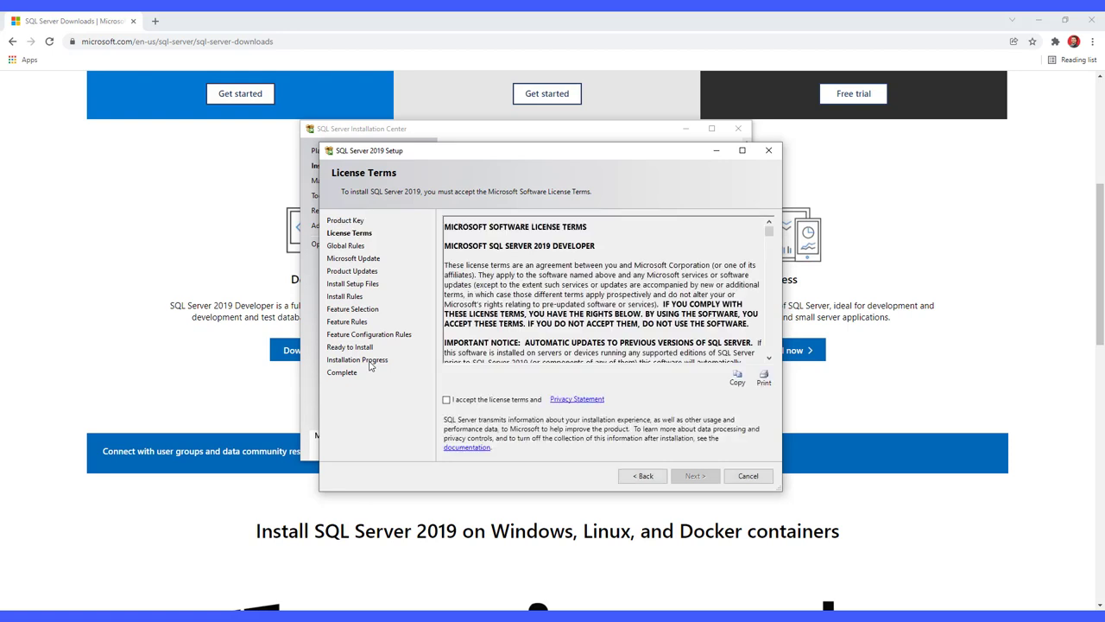
key("space")
key("Return")
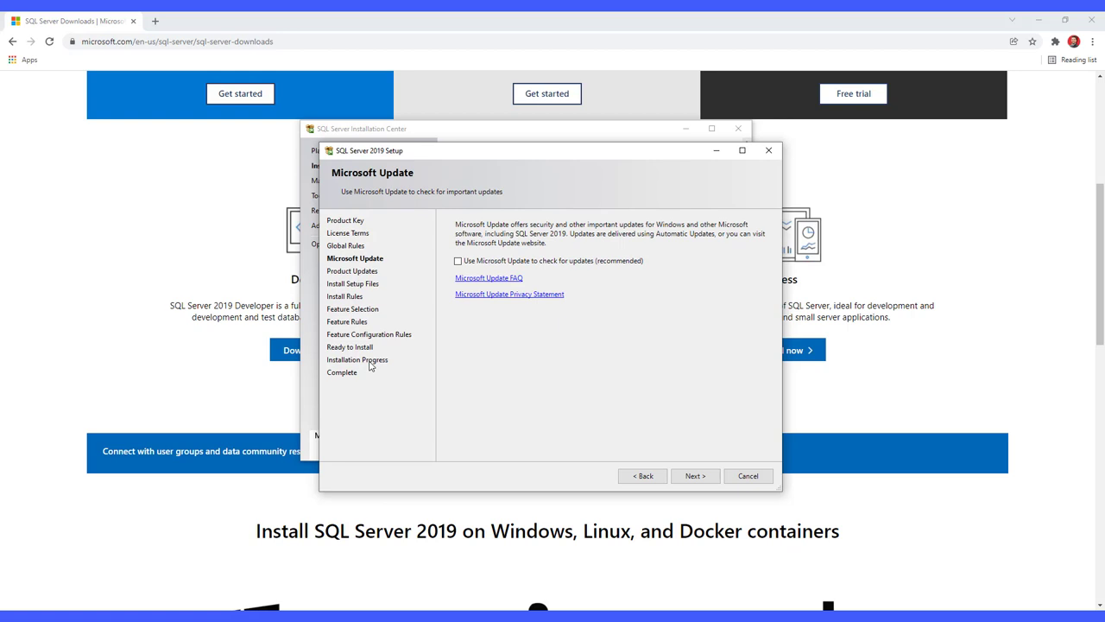
key("Return")
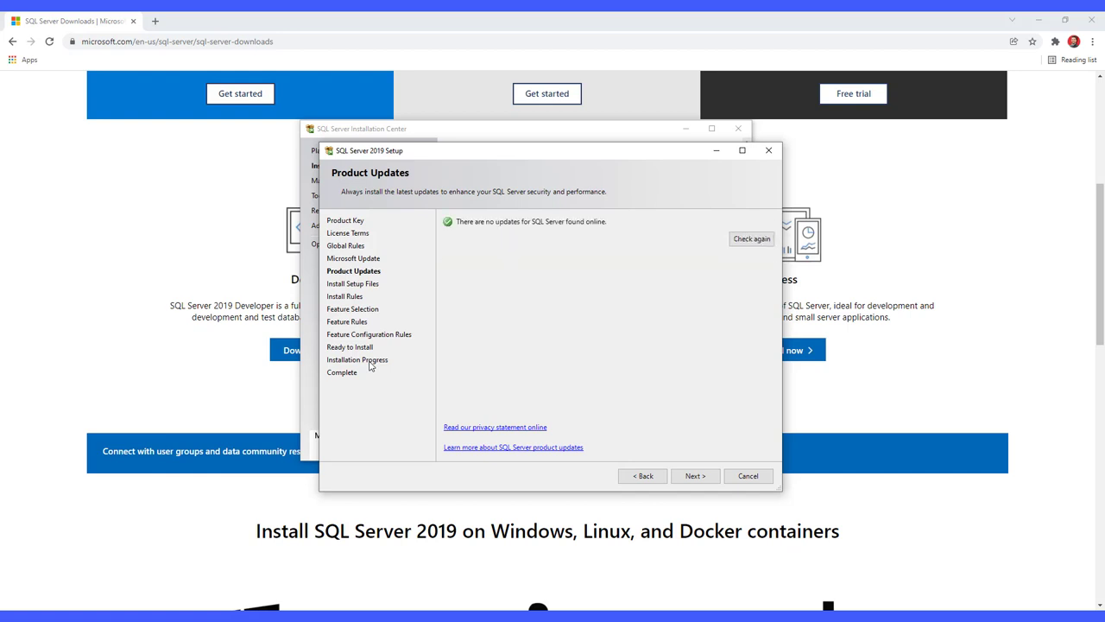
key("Return")
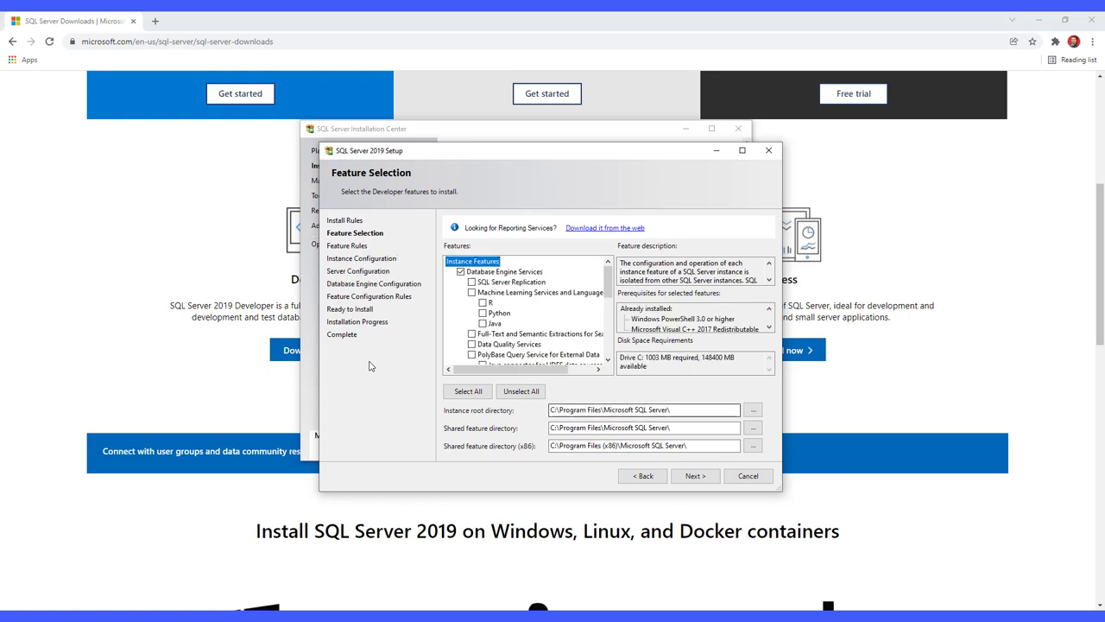
Change the instance root and shared feature directories from drive C: to E:.
key("BackSpace")
type("E")
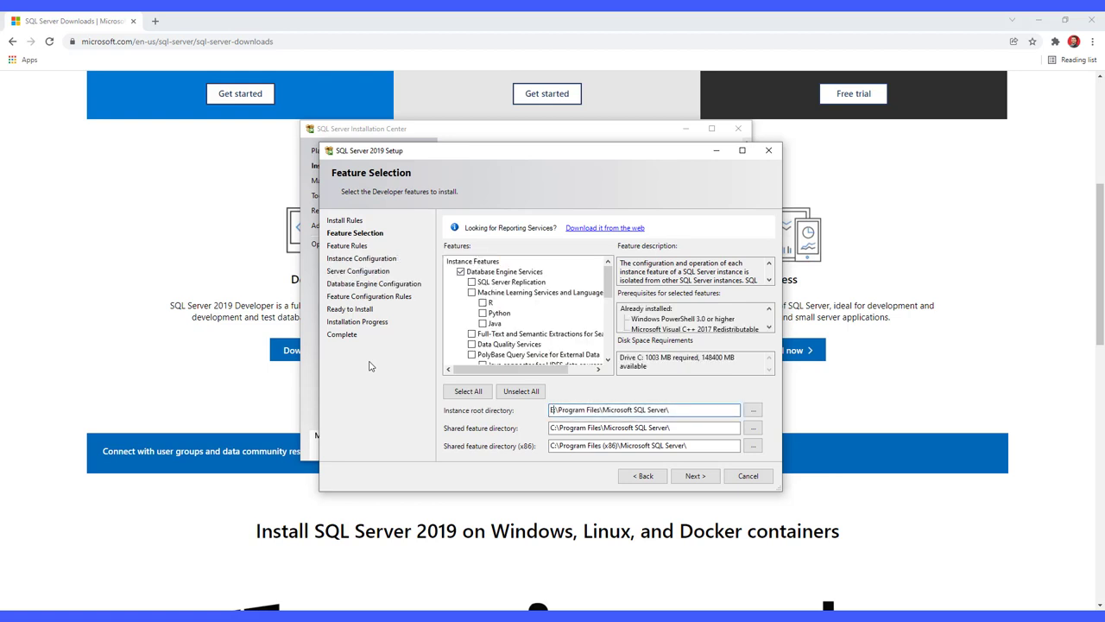
key("Tab")
key("Home")
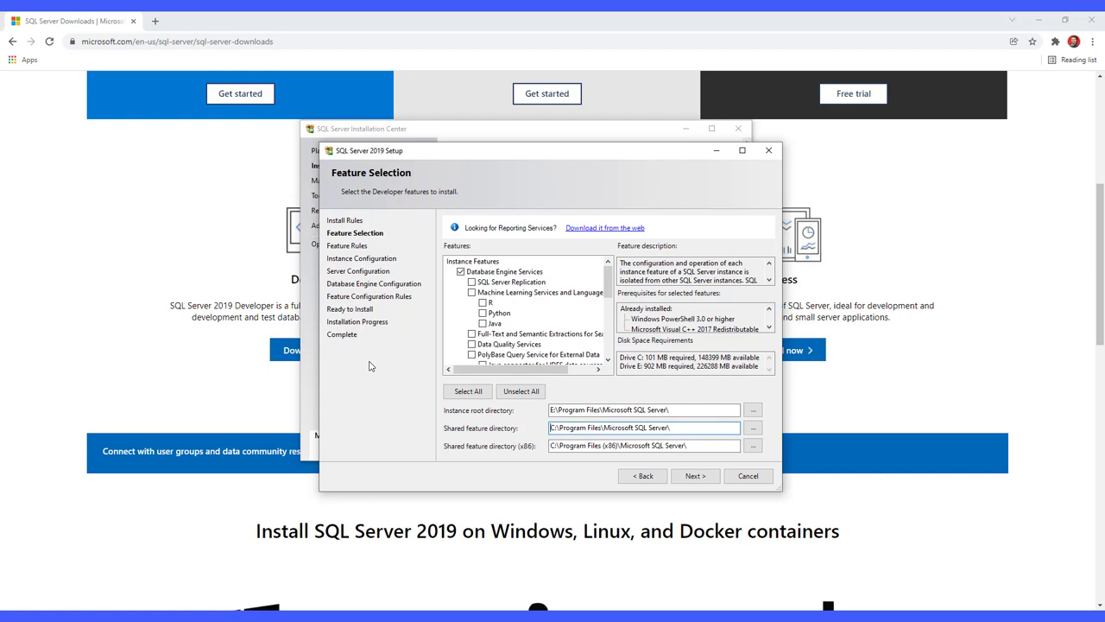
key("Delete")
type("E")
Change the x86 shared feature directory to drive E: and continue to Instance Configuration.
key("Tab")
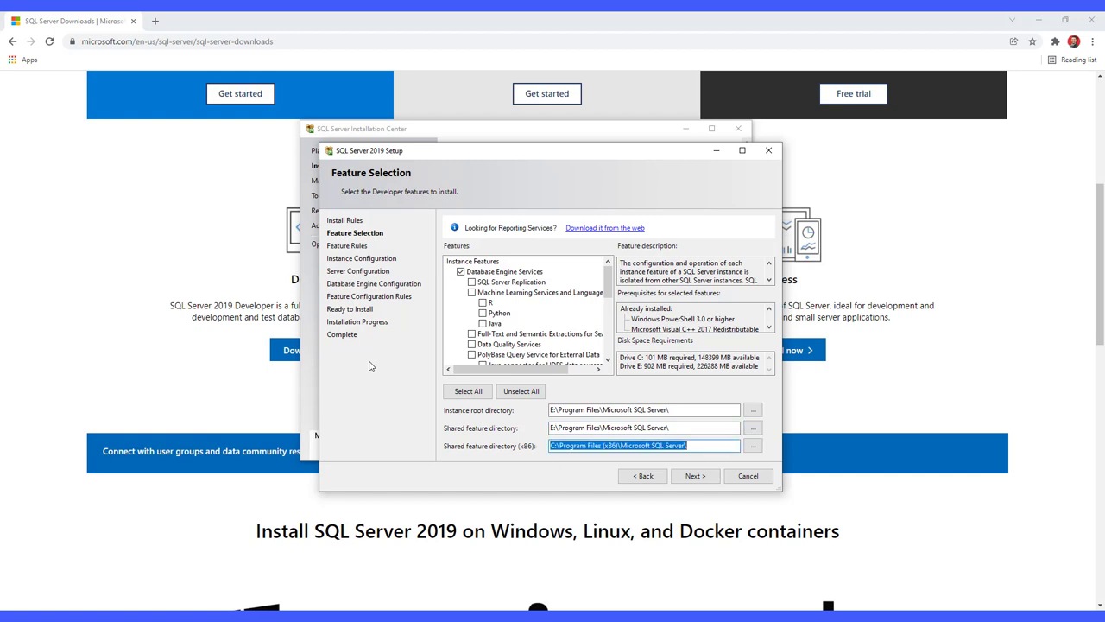
key("Tab")
key("Home")
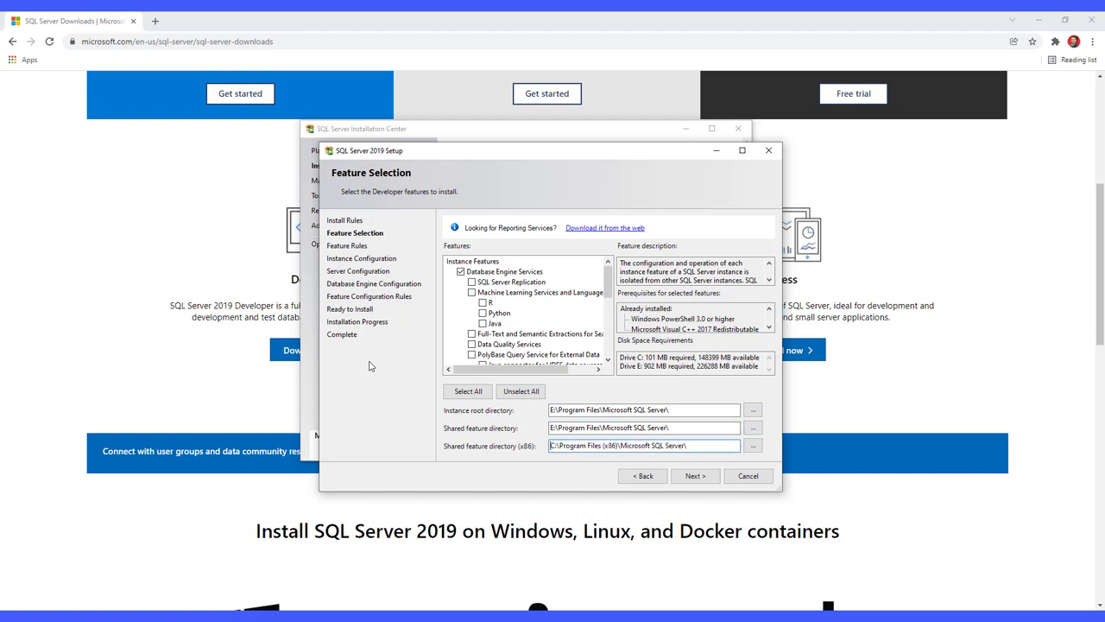
key("Delete")
type("E")
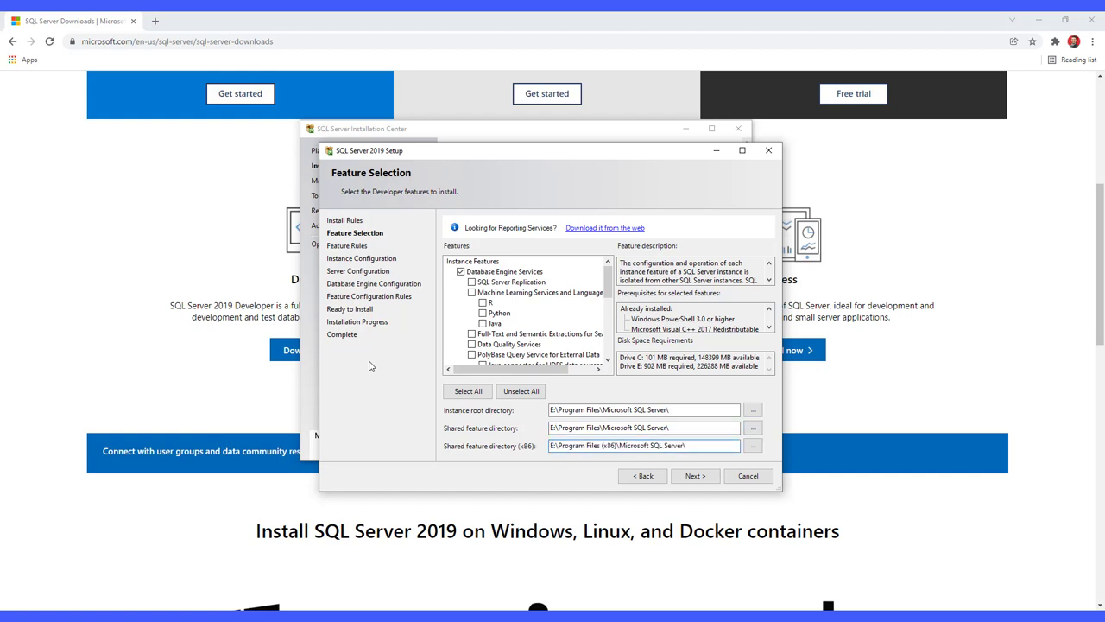
key("Tab")
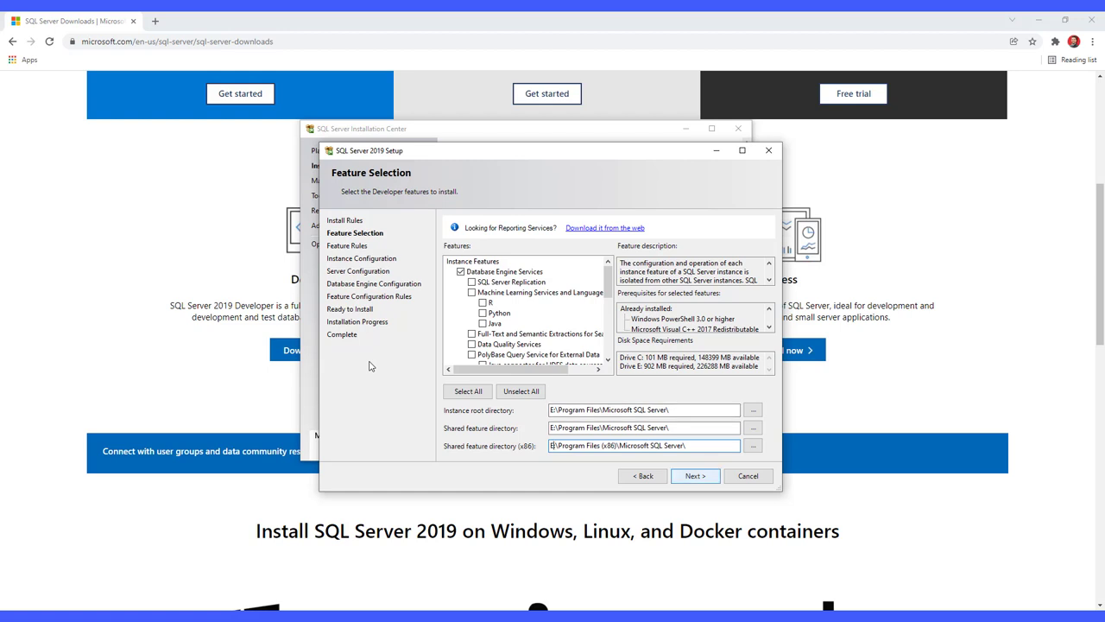
key("Return")
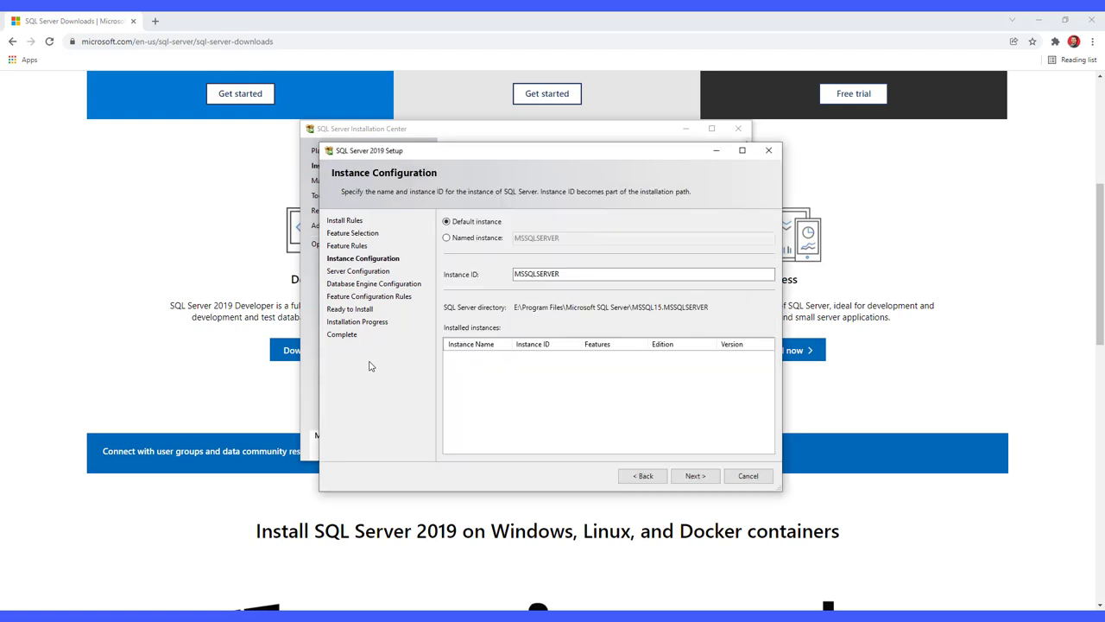
Keep default instance MSSQLSERVER and the default service accounts.
key("Return")
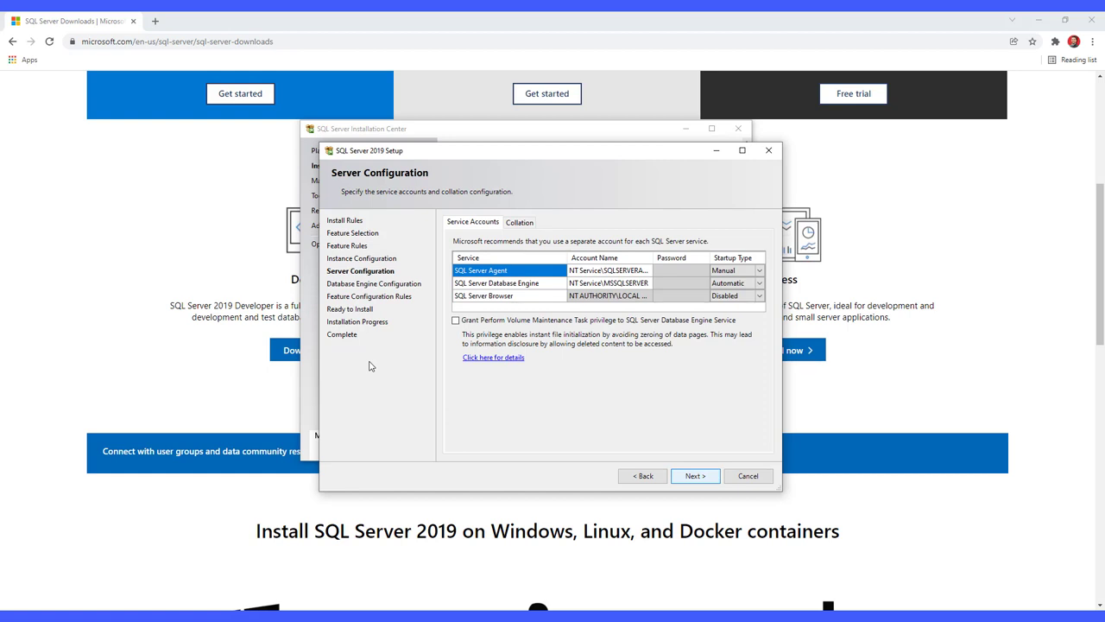
key("Return")
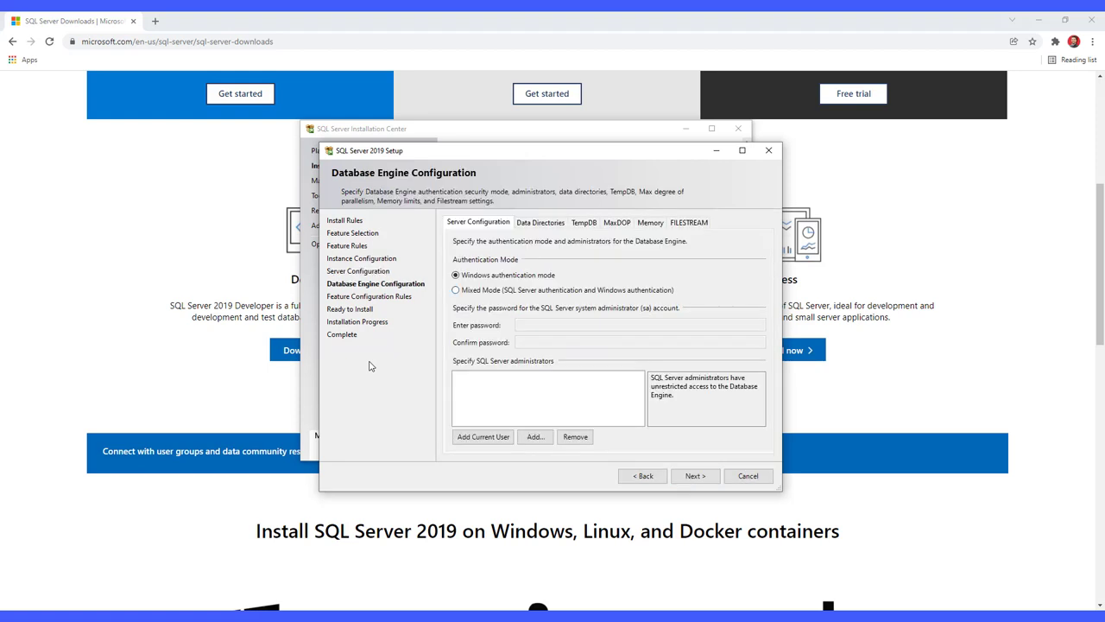
Select Mixed Mode authentication, enter and confirm an sa password, and add the current user as administrator.
key("Down")
key("Tab")
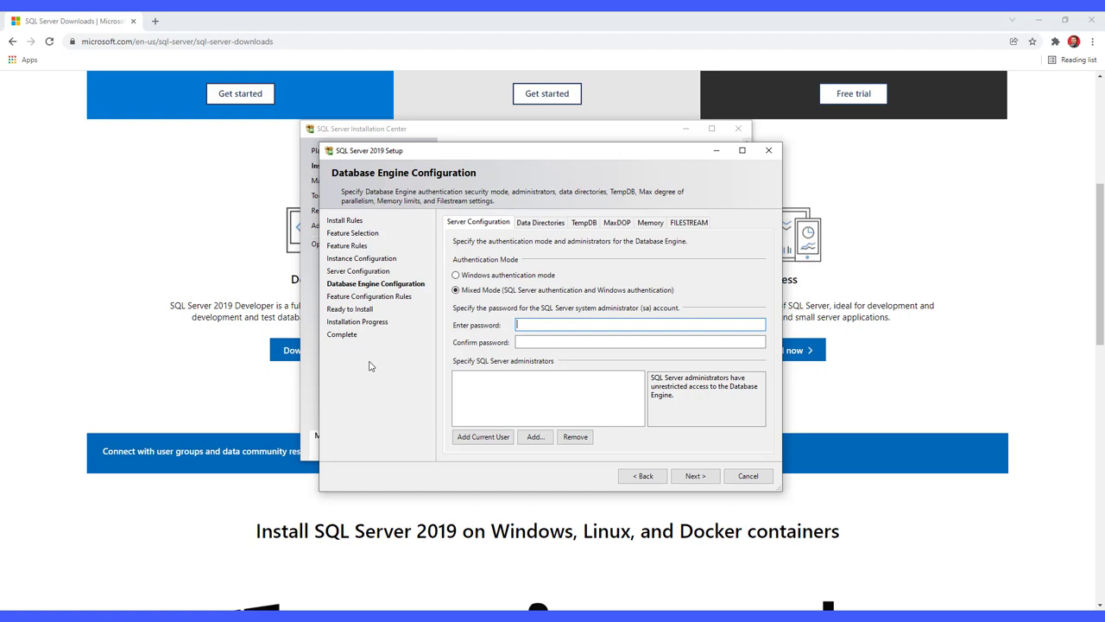
key("Tab")
key("Tab")
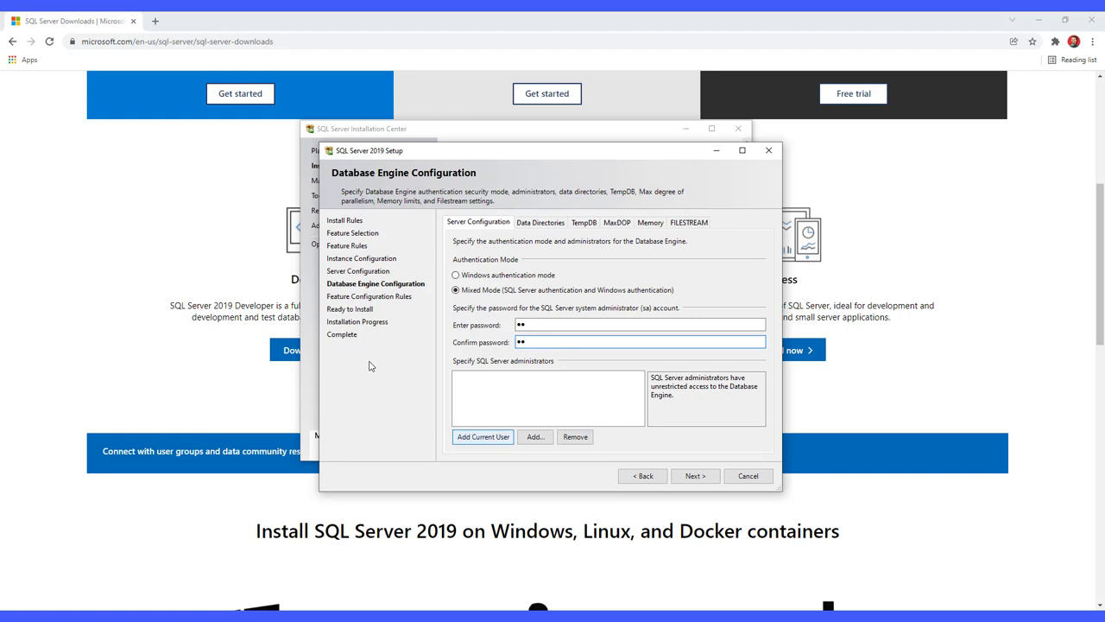
key("Tab")
key("Return")
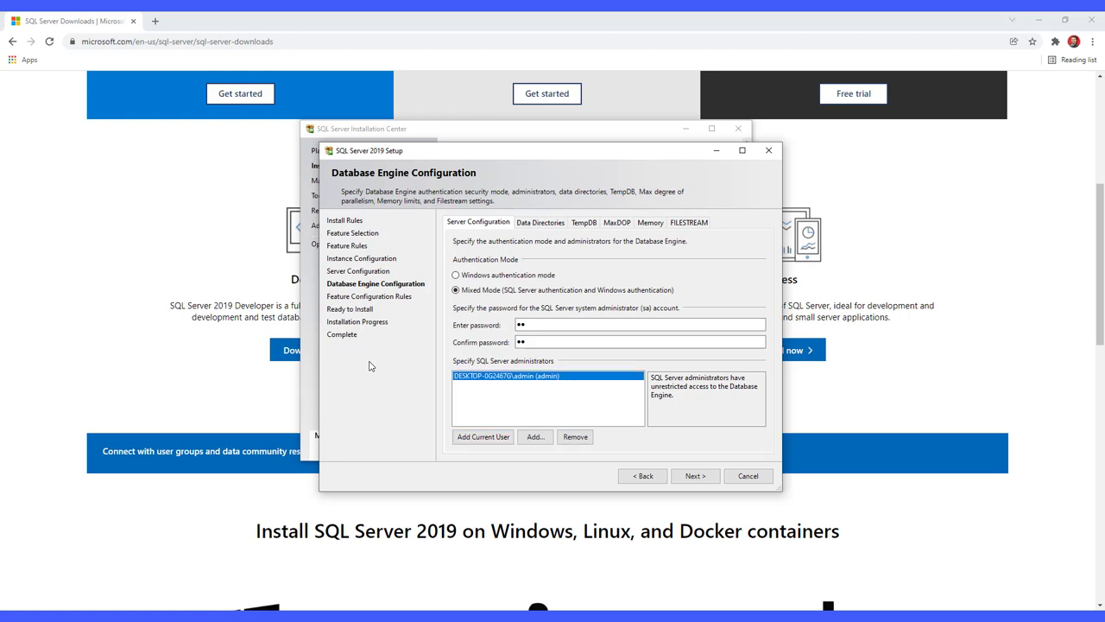
After the weak-password error, enter and confirm a stronger sa password and reach Ready to Install.
key("Tab")
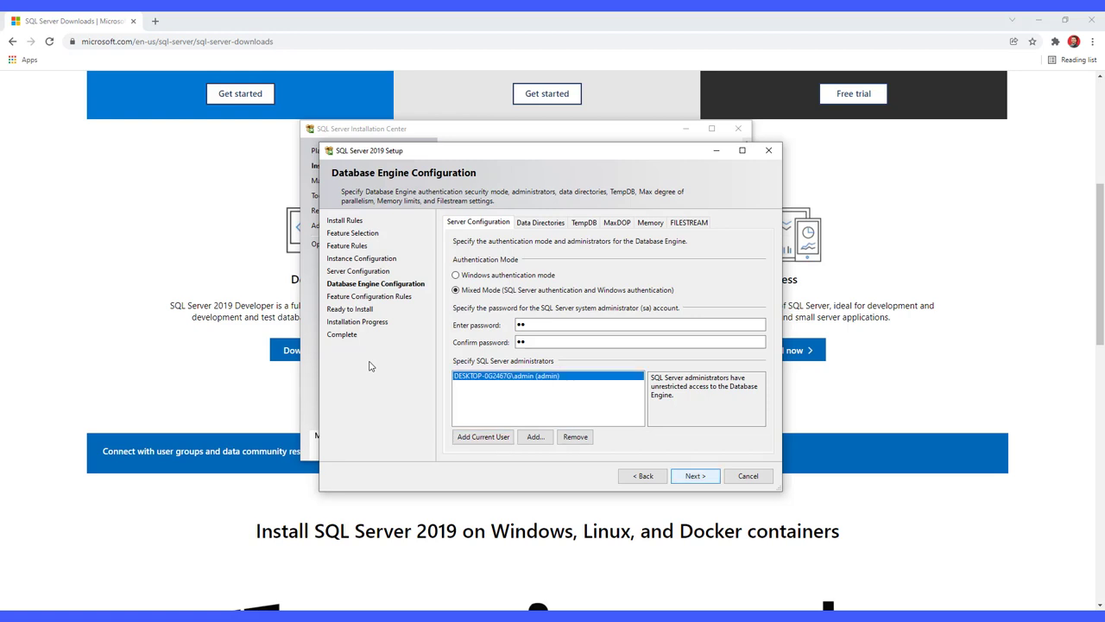
key("Return")
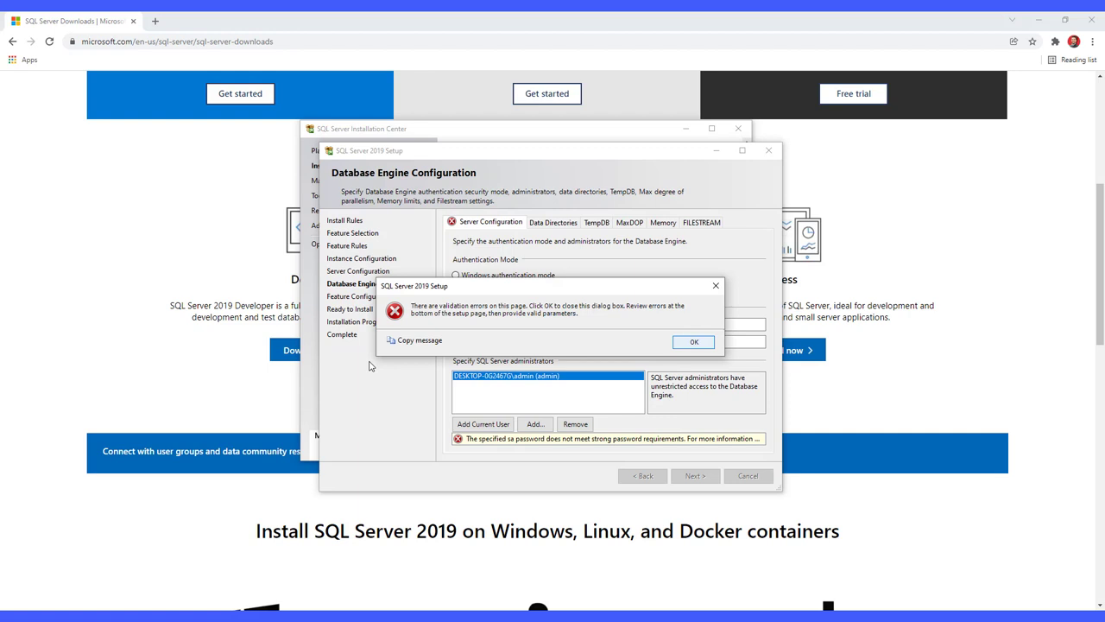
key("Return")
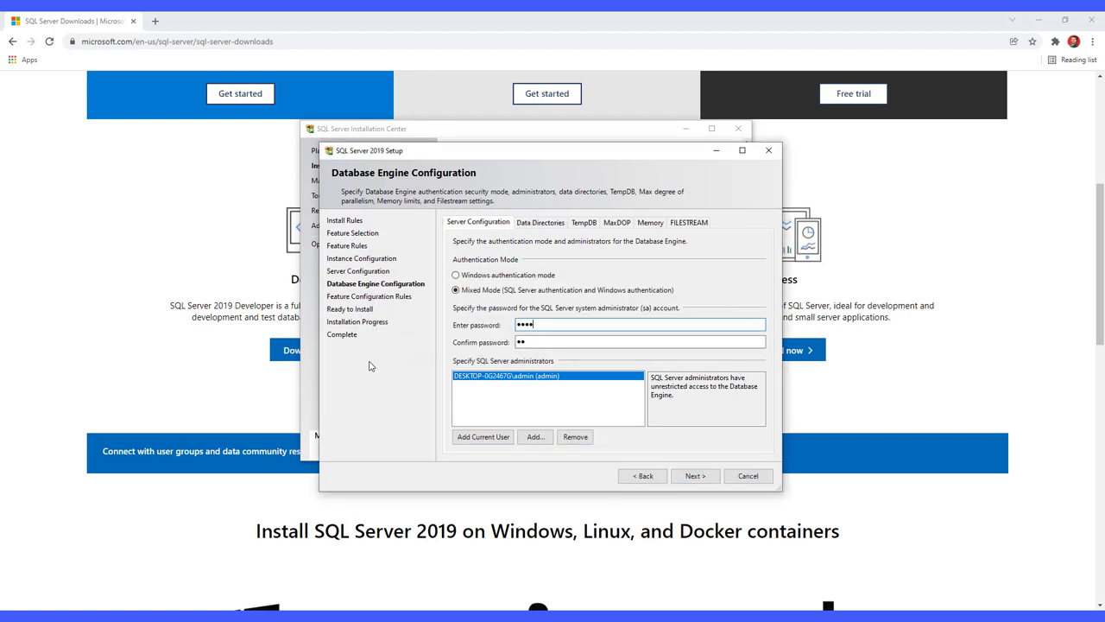
key("Tab")
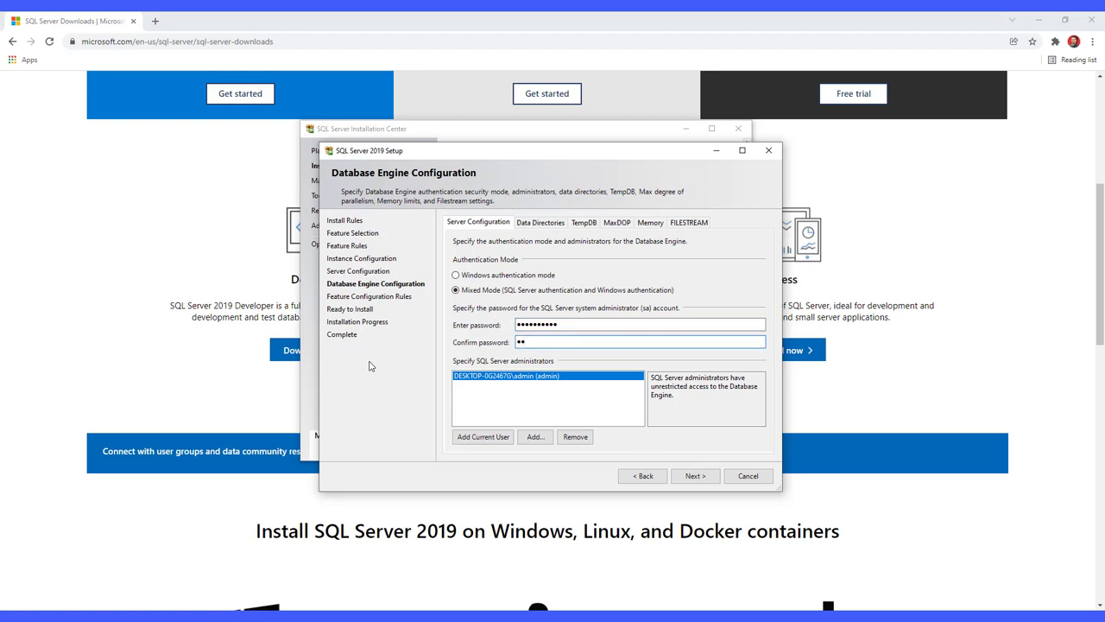
key("Return")
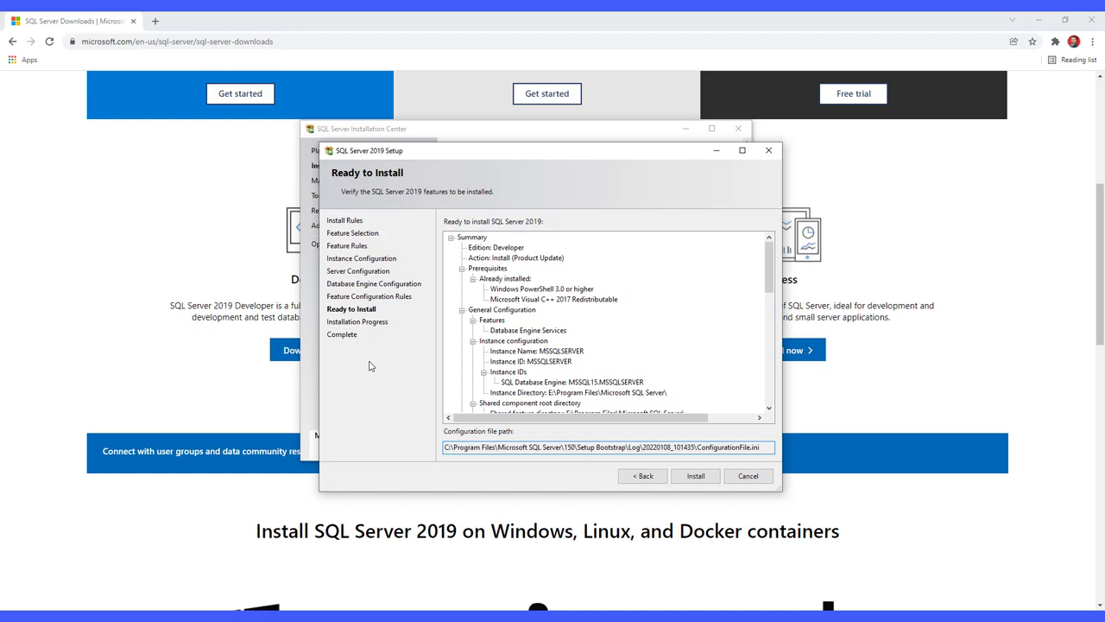
Install SQL Server 2019 Developer from the Ready to Install page.
key("Return")
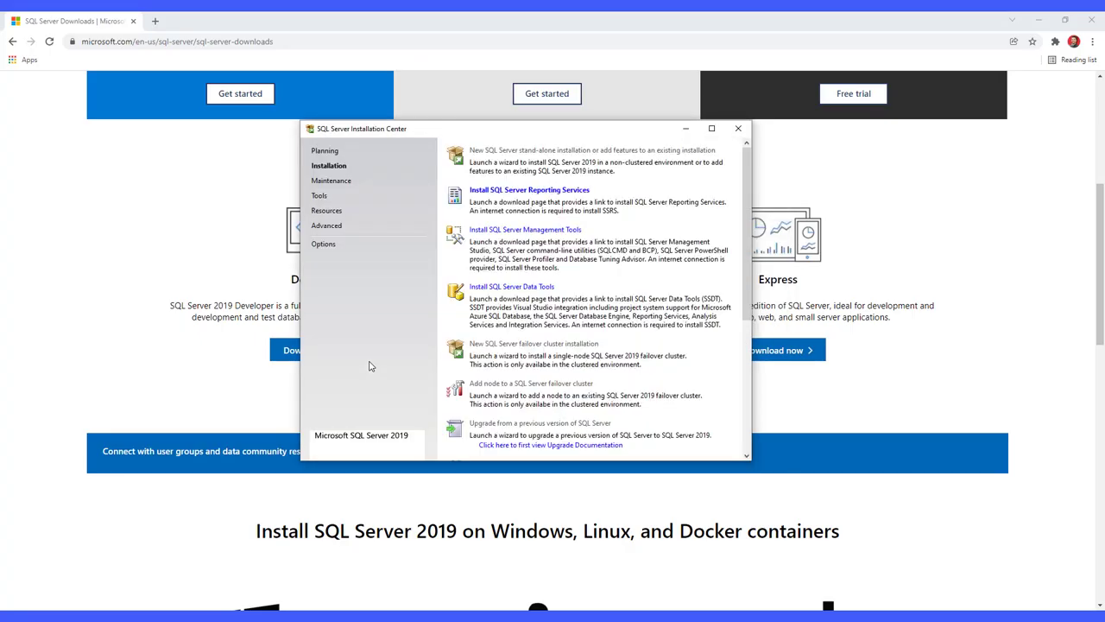
Download the SSMS installer SSMS-Setup-ENU.exe via Install SQL Server Management Tools.
key("Tab")
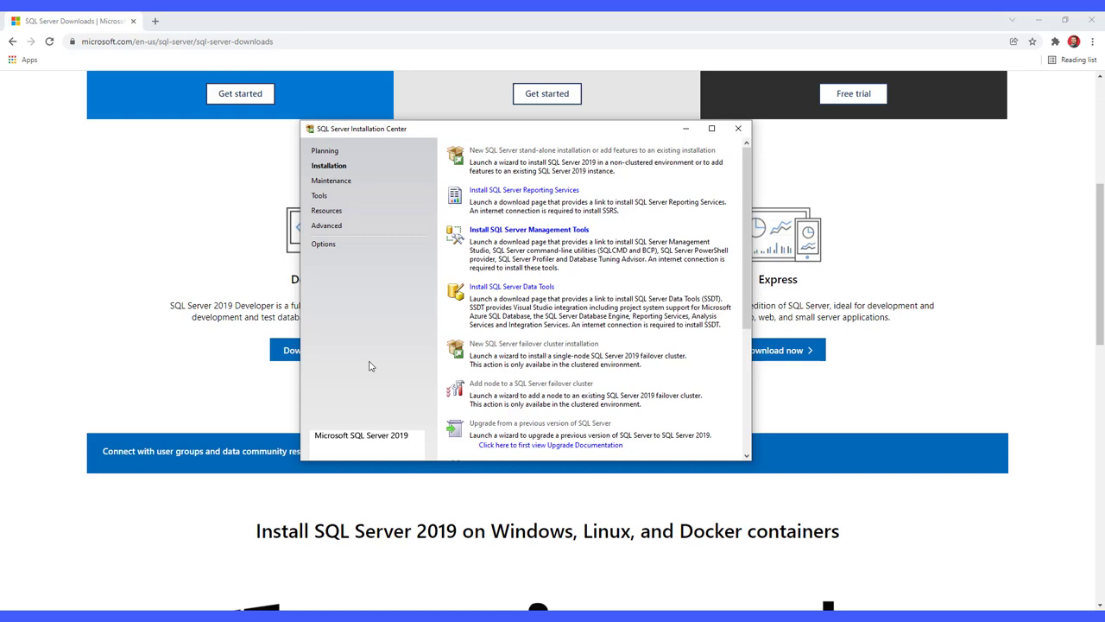
key("Return")
left_click(557, 443)
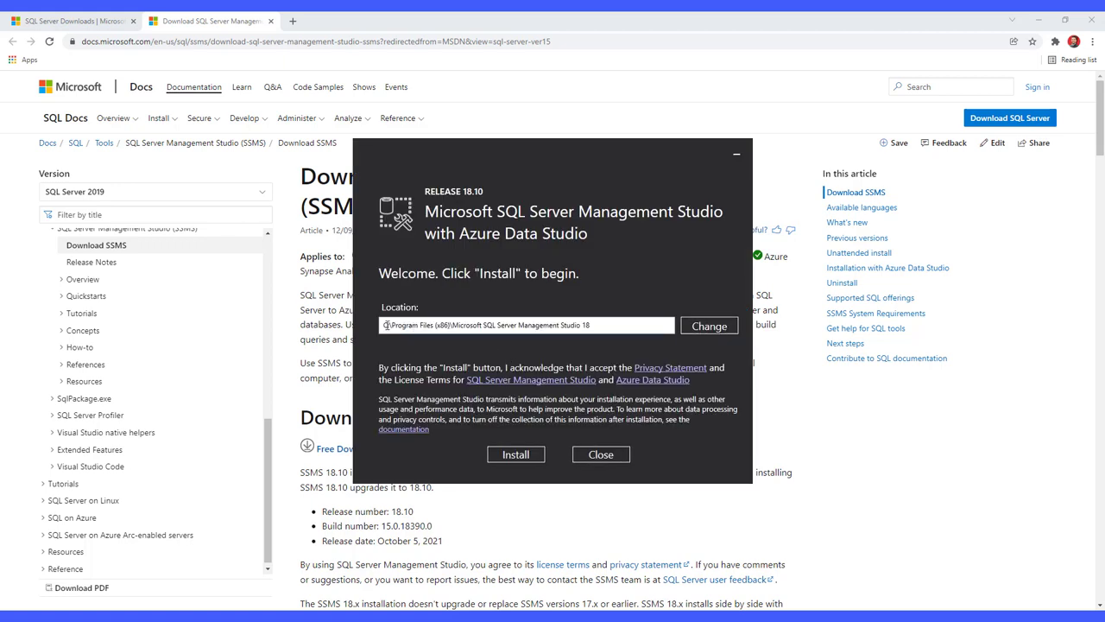
Install SQL Server Management Studio 18.10 and dismiss the restart-required message.
left_click(386, 325)
type("E")
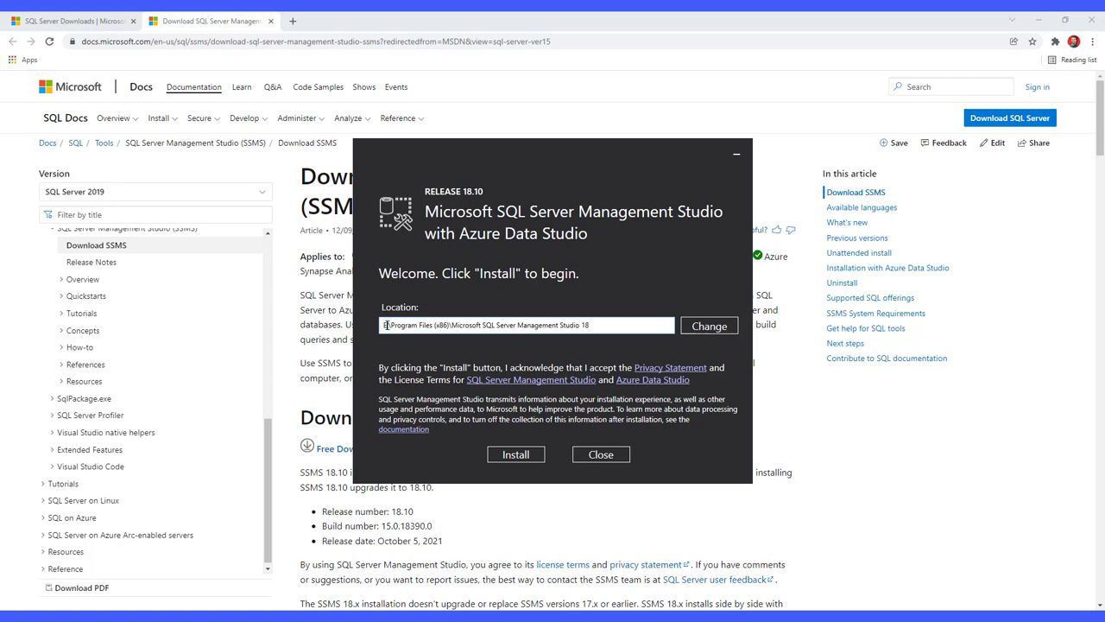
key("Return")
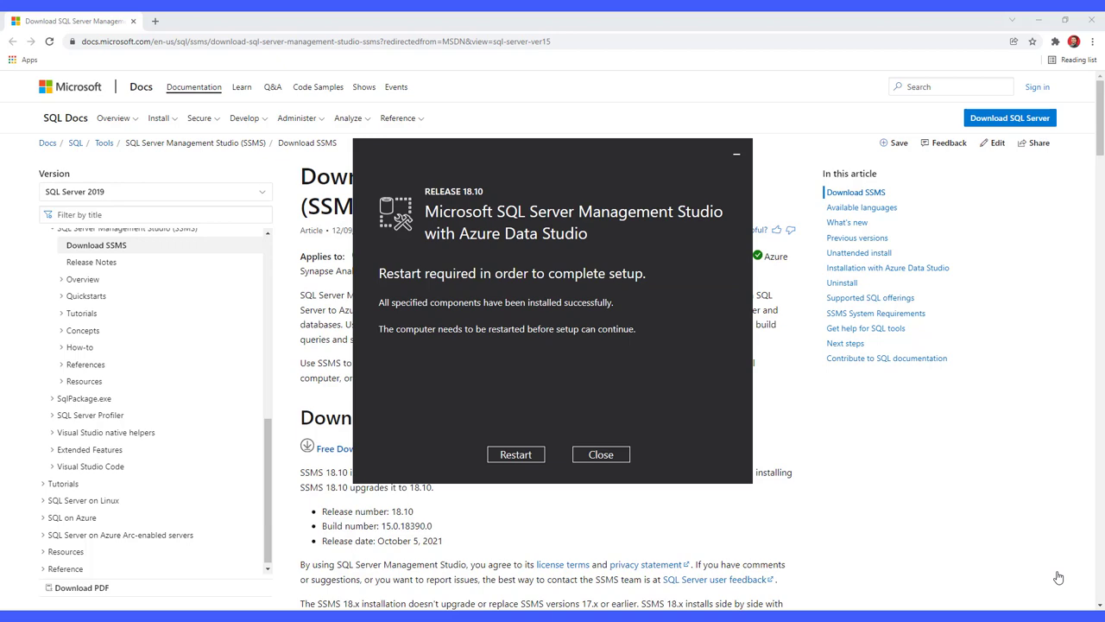
key("Escape")
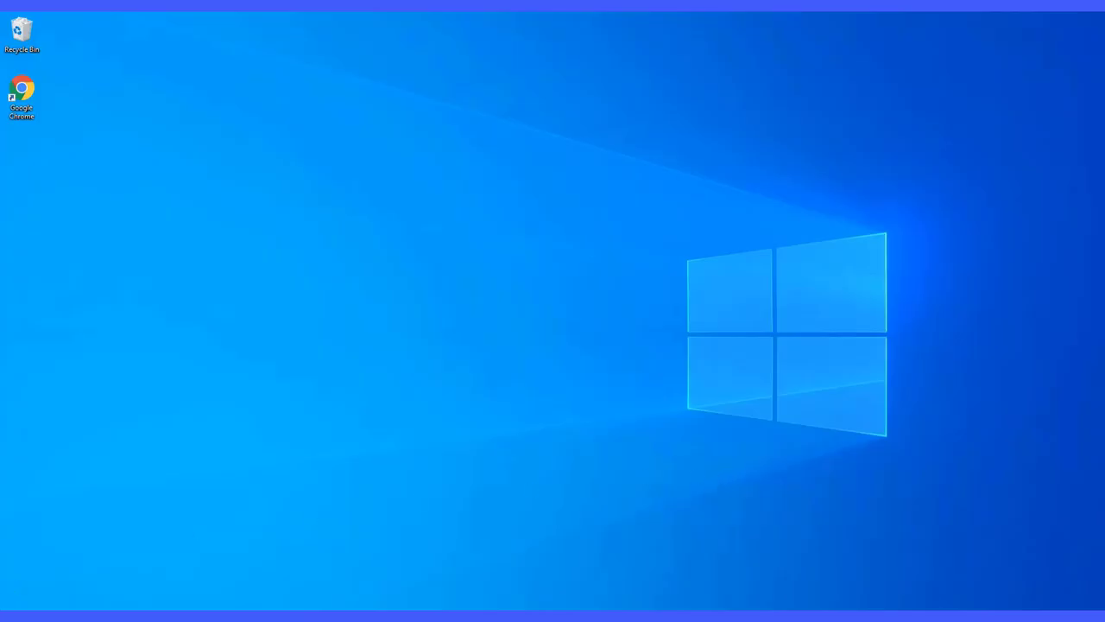
Launch SQL Server Management Studio and connect to the local SQL Server instance.
key("super")
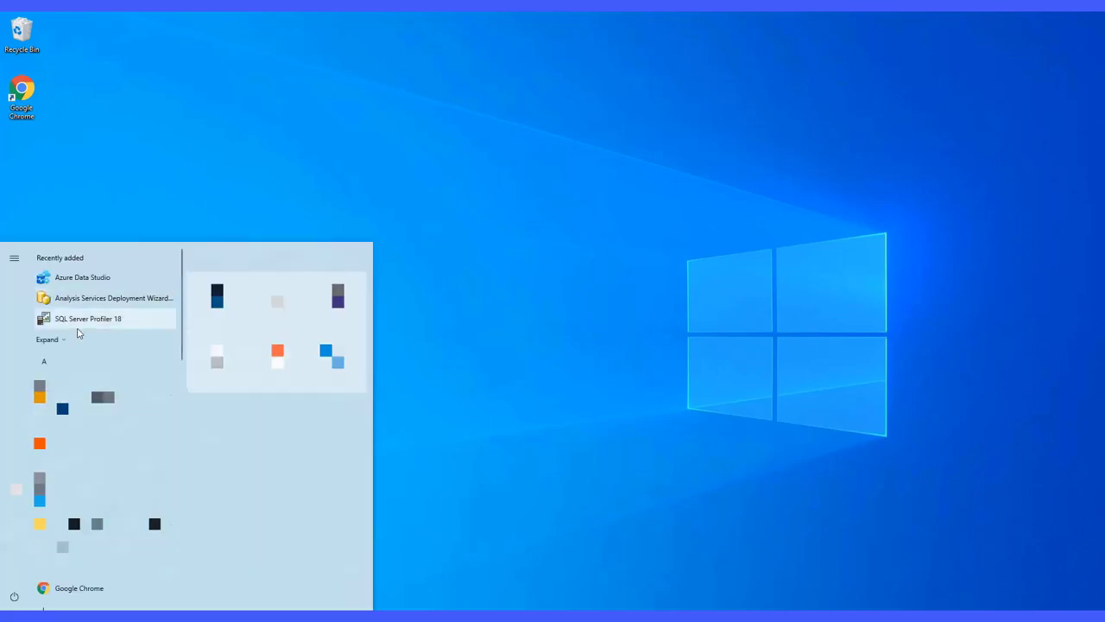
left_click(62, 342)
left_click(98, 339)
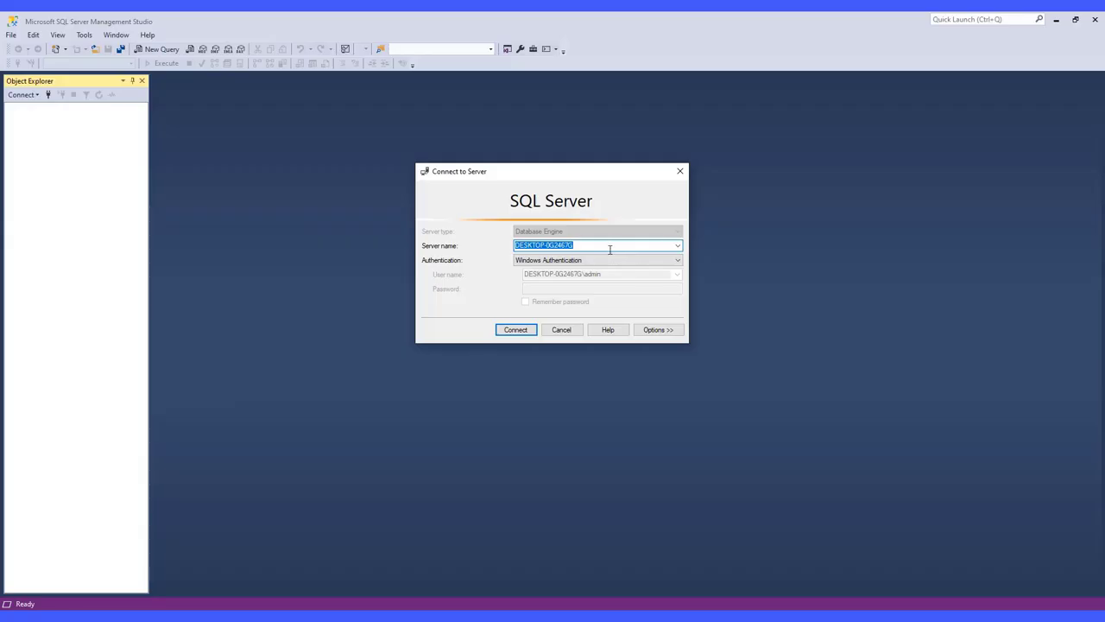
key("BackSpace")
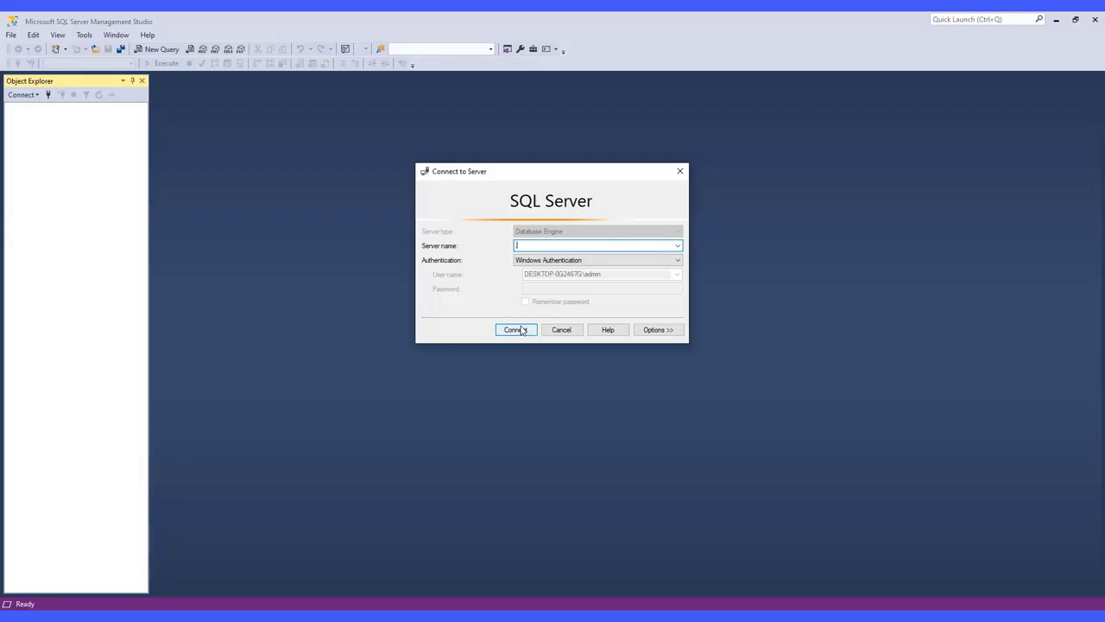
left_click(521, 330)
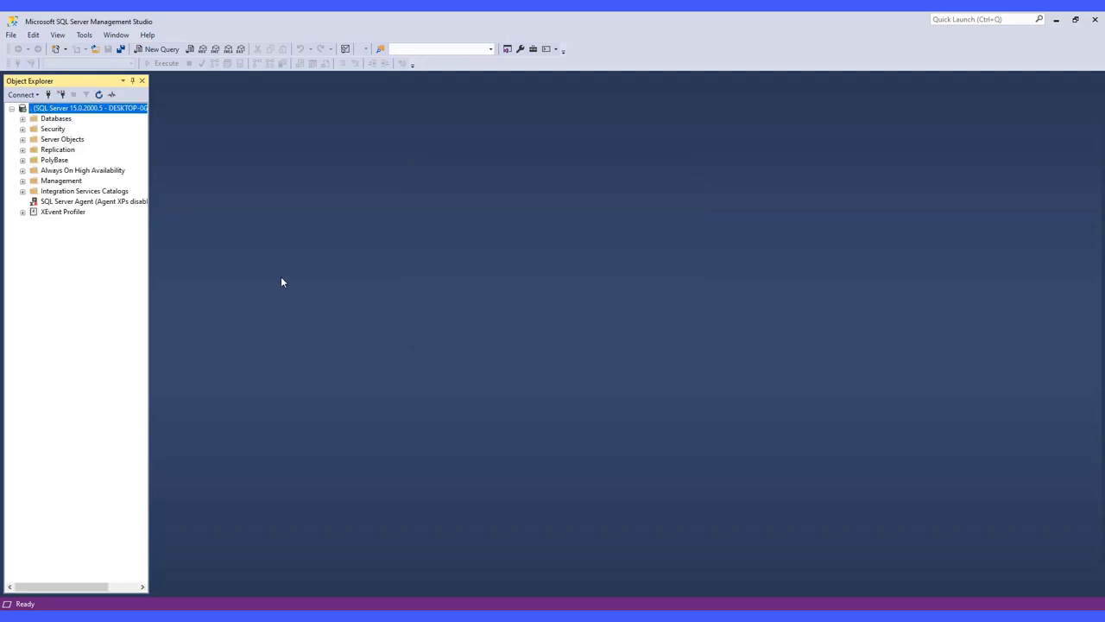
Expand Databases > System Databases > master > Tables in Object Explorer.
left_click(23, 120)
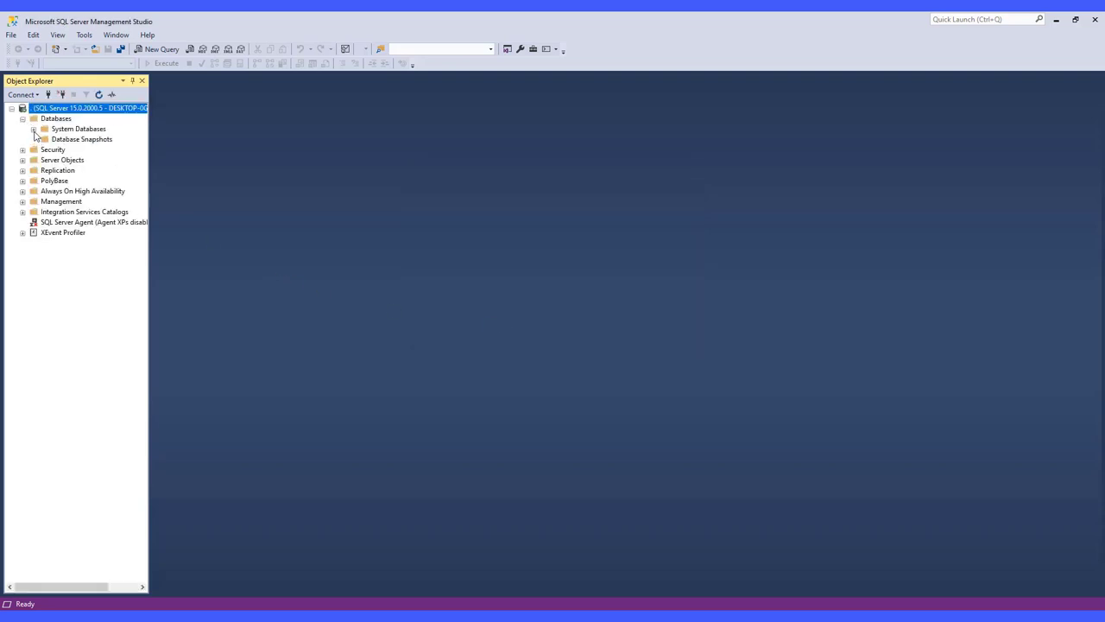
left_click(33, 129)
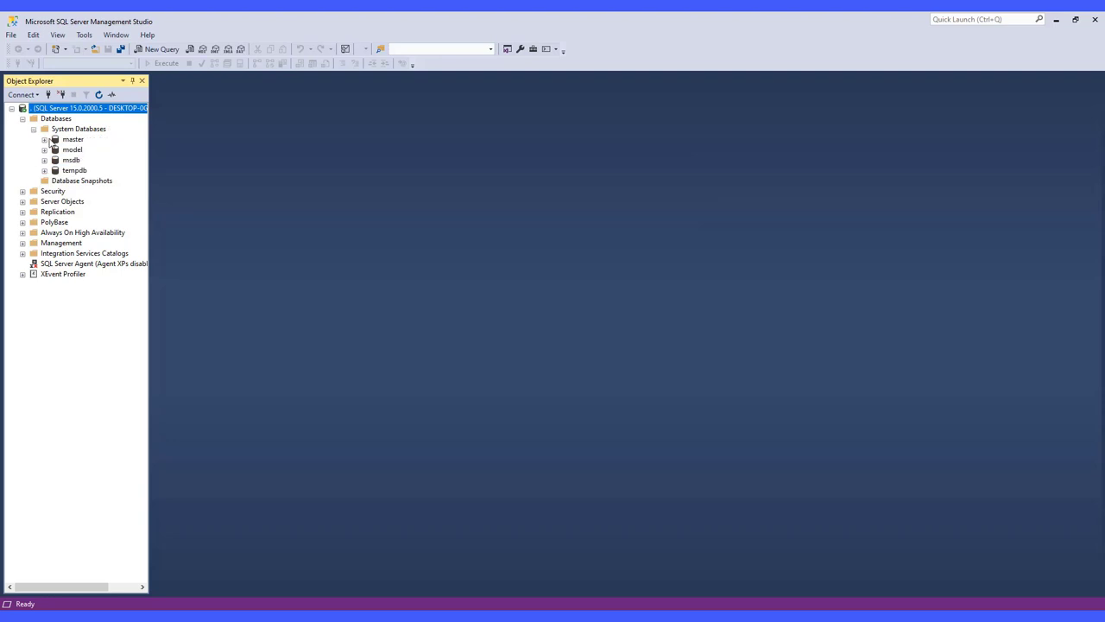
left_click(44, 139)
left_click(55, 150)
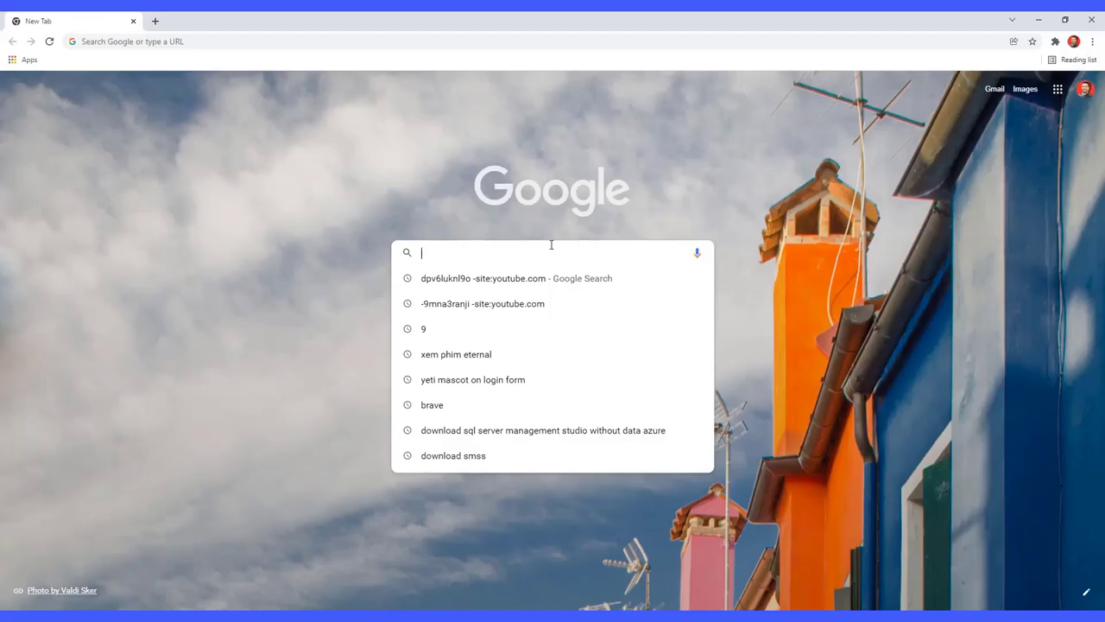
Search Google for 'download visual studio' and open the Visual Studio downloads page.
type("dow")
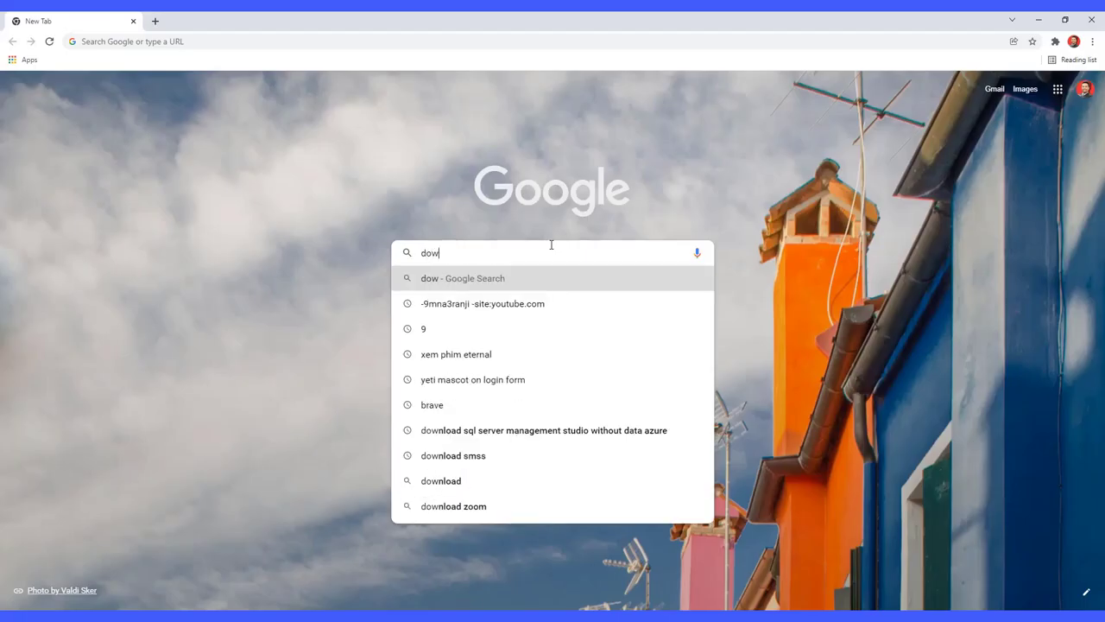
type("nload vi")
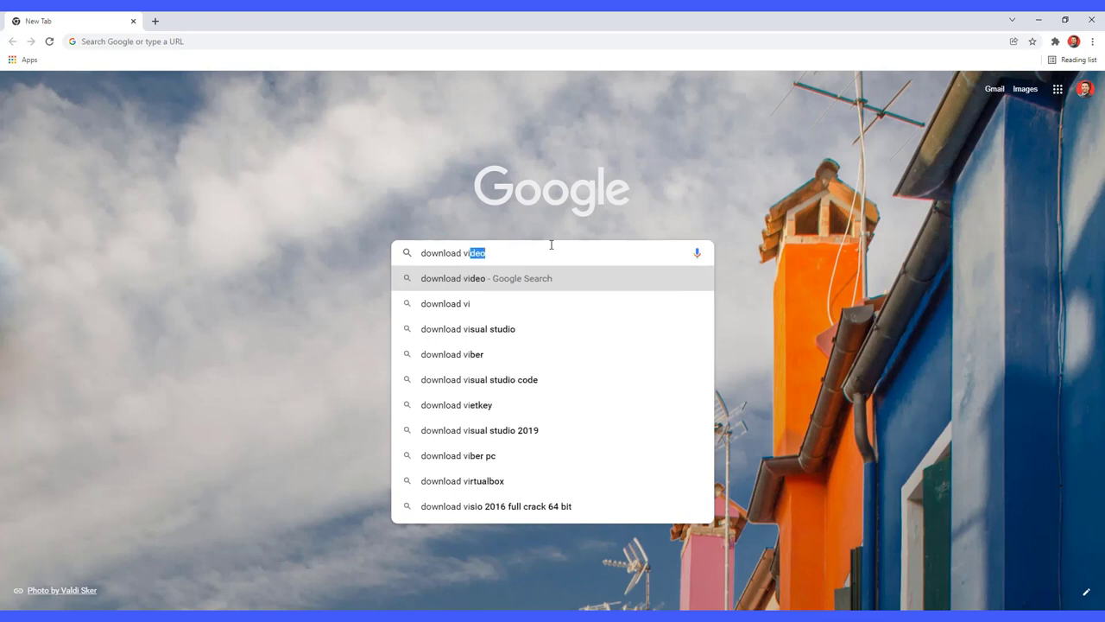
type("su")
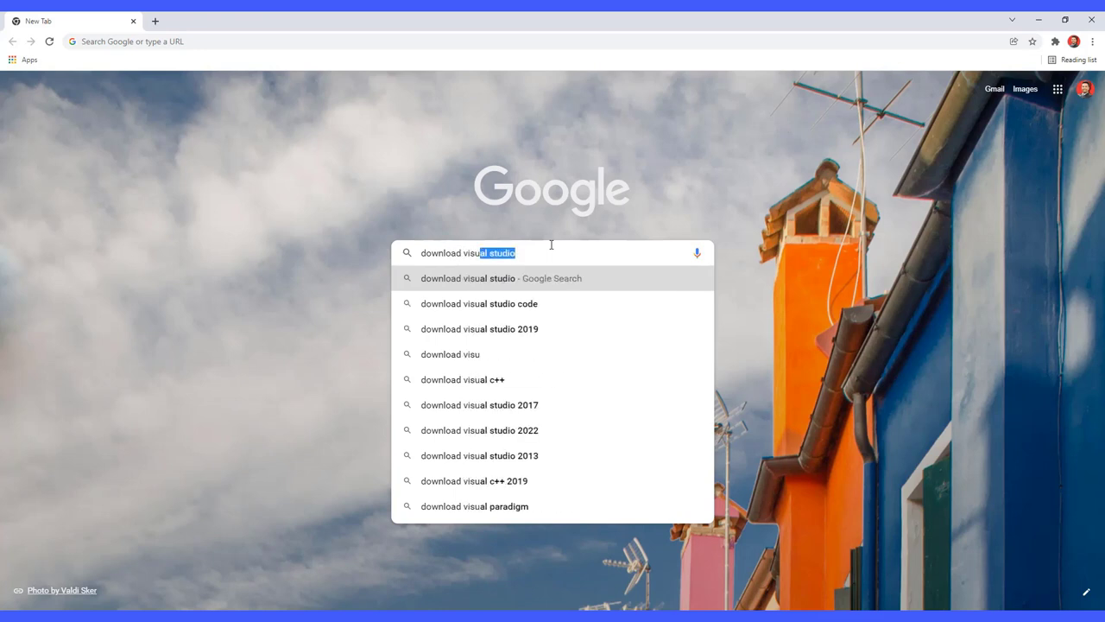
key("Return")
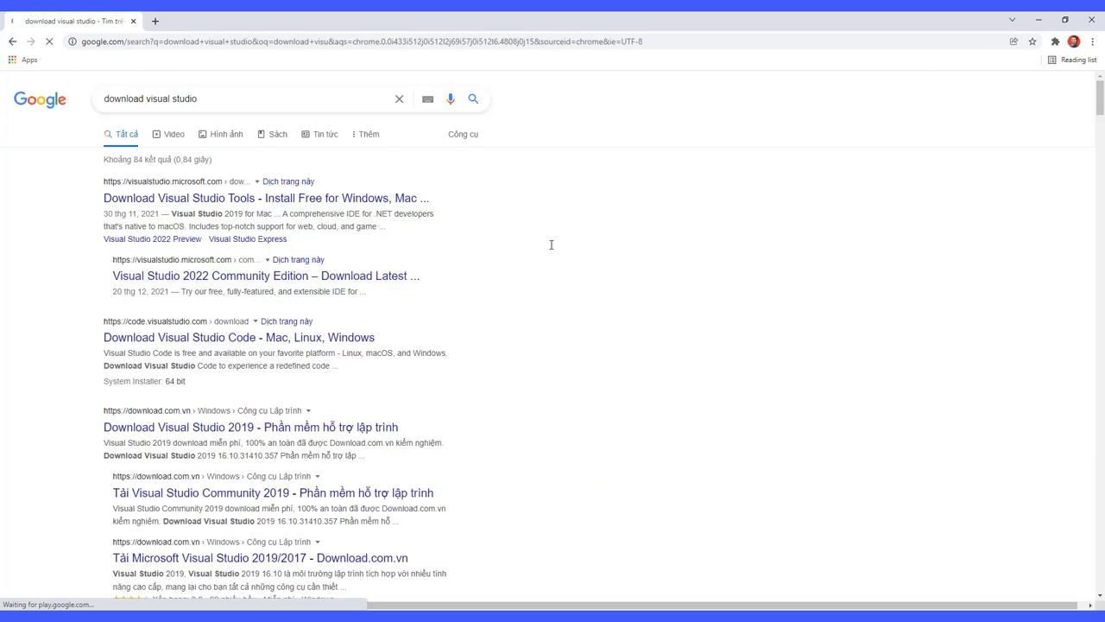
left_click(376, 200)
scroll(389, 302, "down", 2)
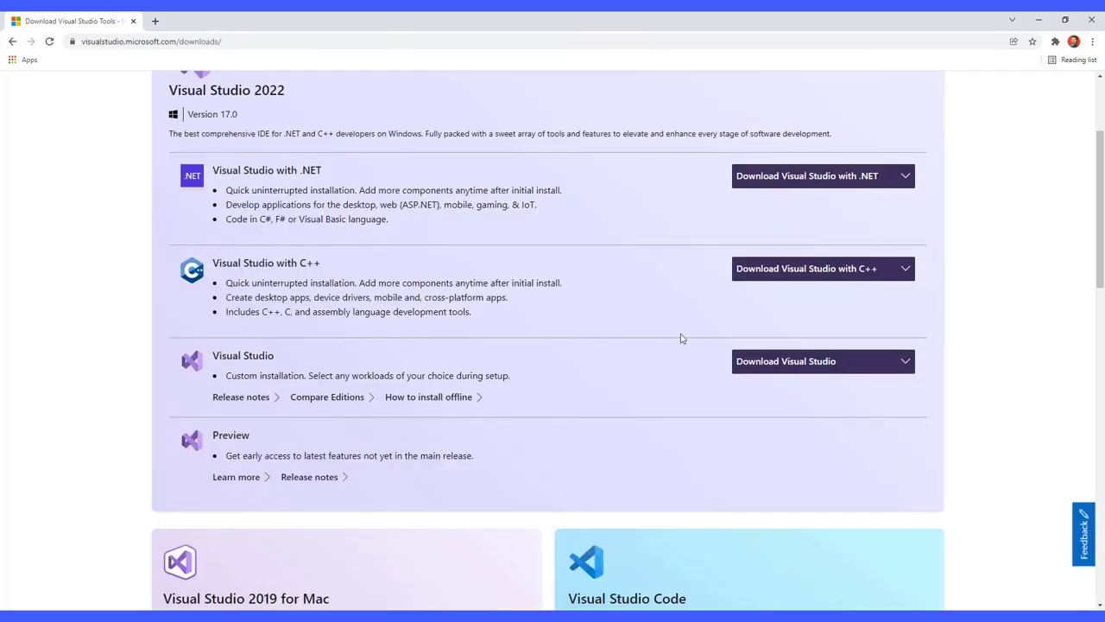
Download the Community 2022 installer VisualStudioSetup.exe, run it, and close Chrome.
left_click(799, 361)
left_click(803, 385)
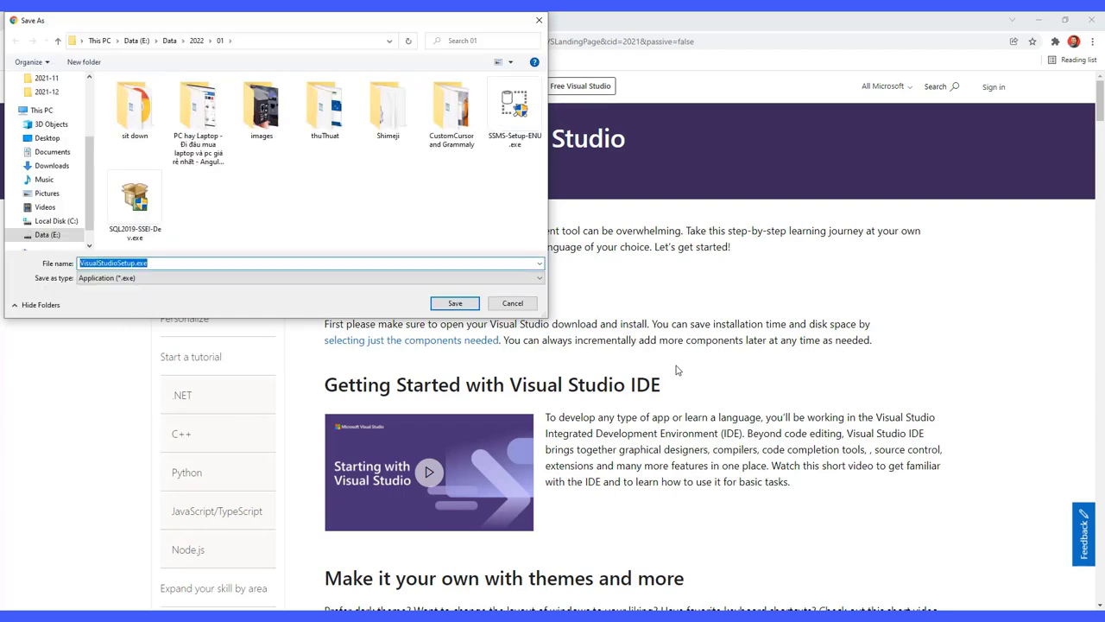
left_click(455, 304)
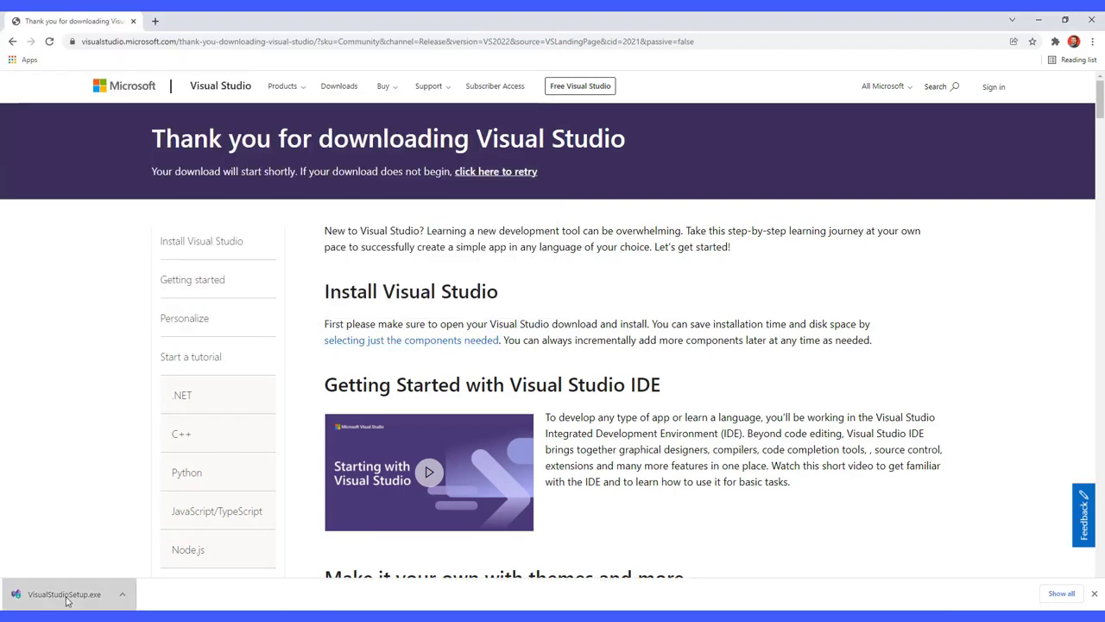
left_click(39, 594)
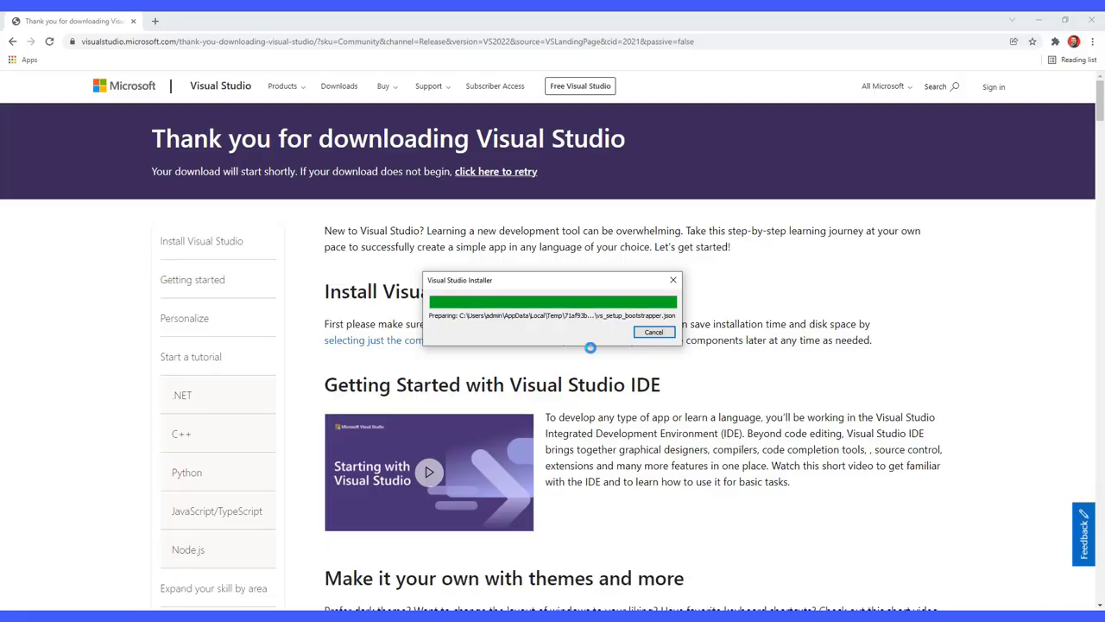
left_click(1092, 19)
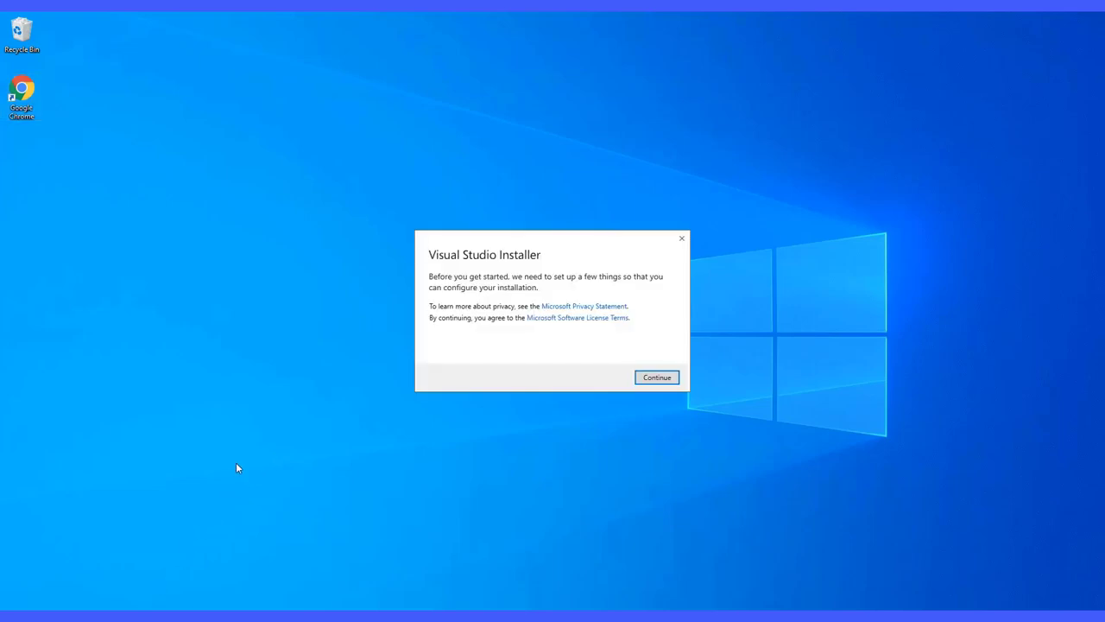
Move the IDE and download cache paths to drive E, install Community 2022, then launch Visual Studio.
left_click(656, 377)
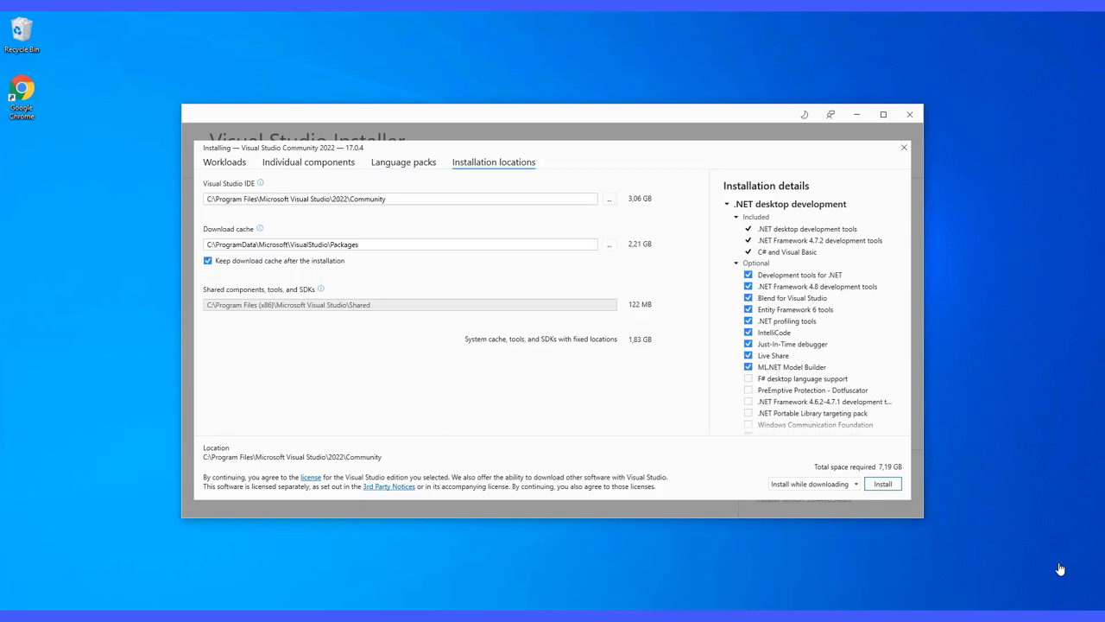
key("Tab")
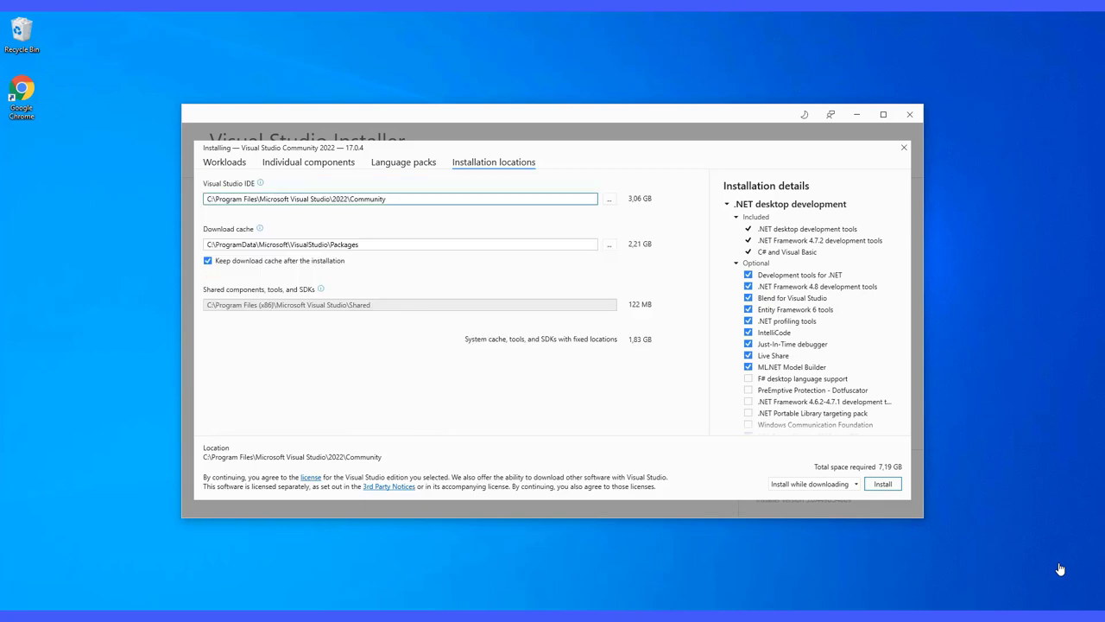
key("shift+Right")
type("E")
key("Tab")
key("Tab")
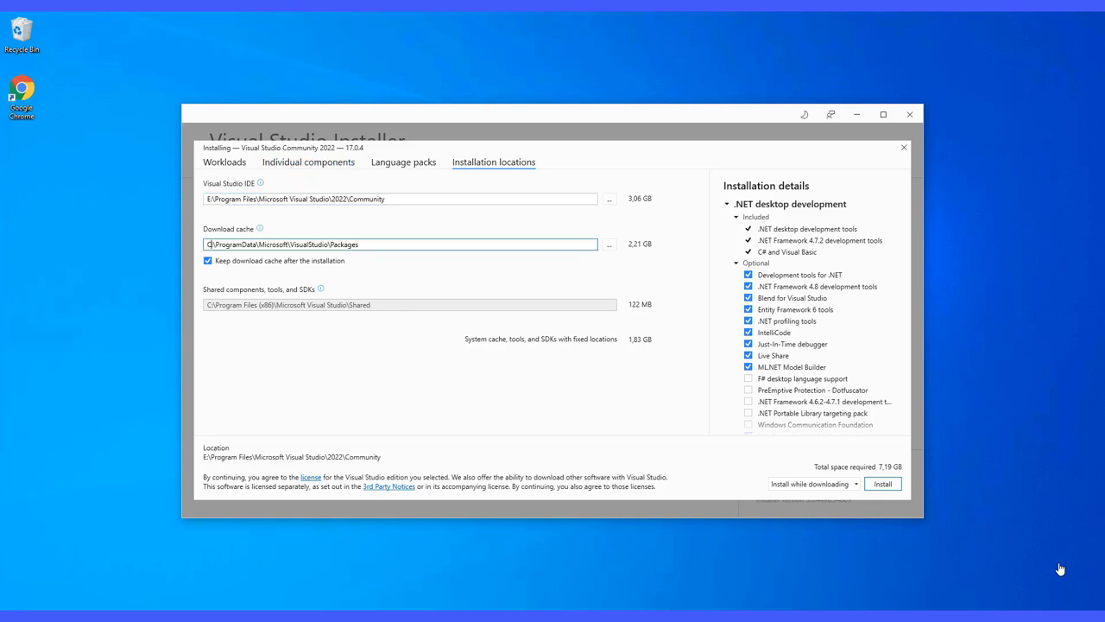
key("shift+Right")
type("E")
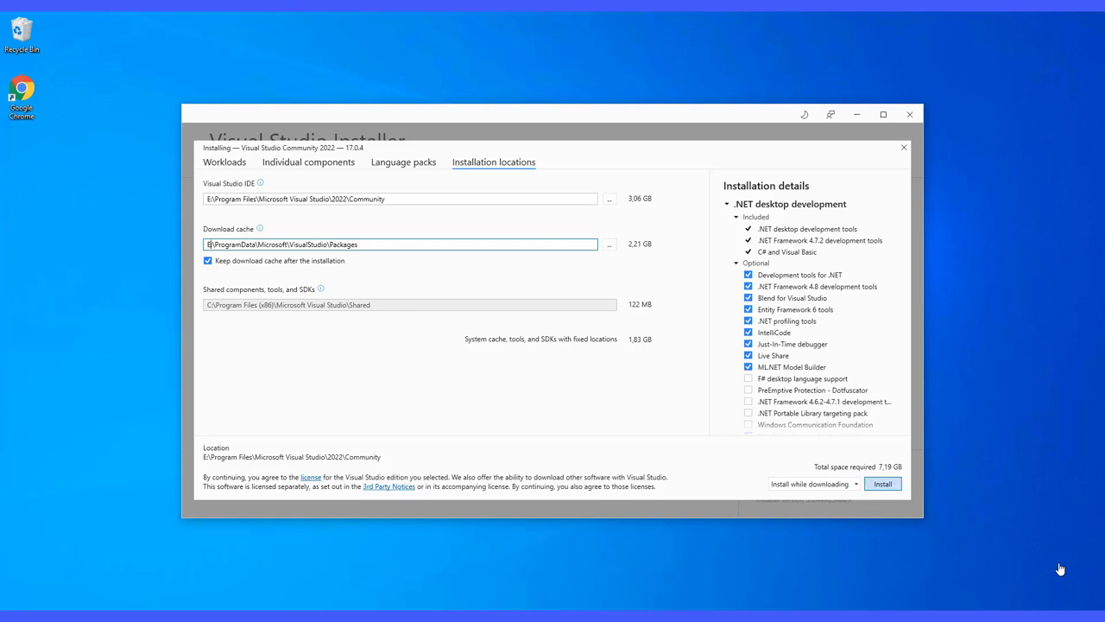
key("Return")
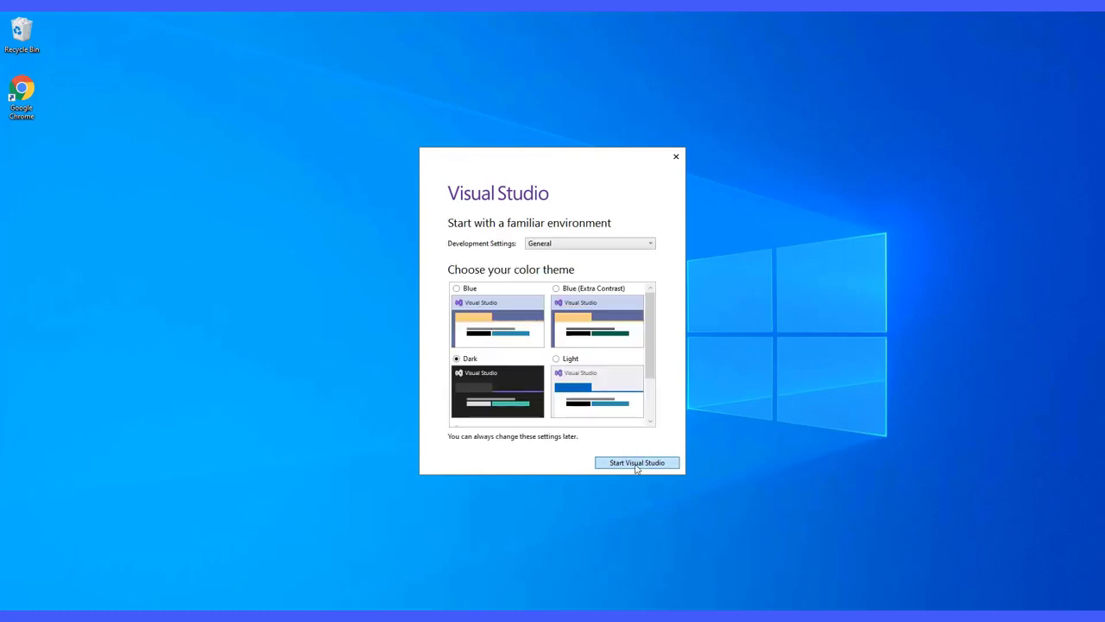
left_click(636, 463)
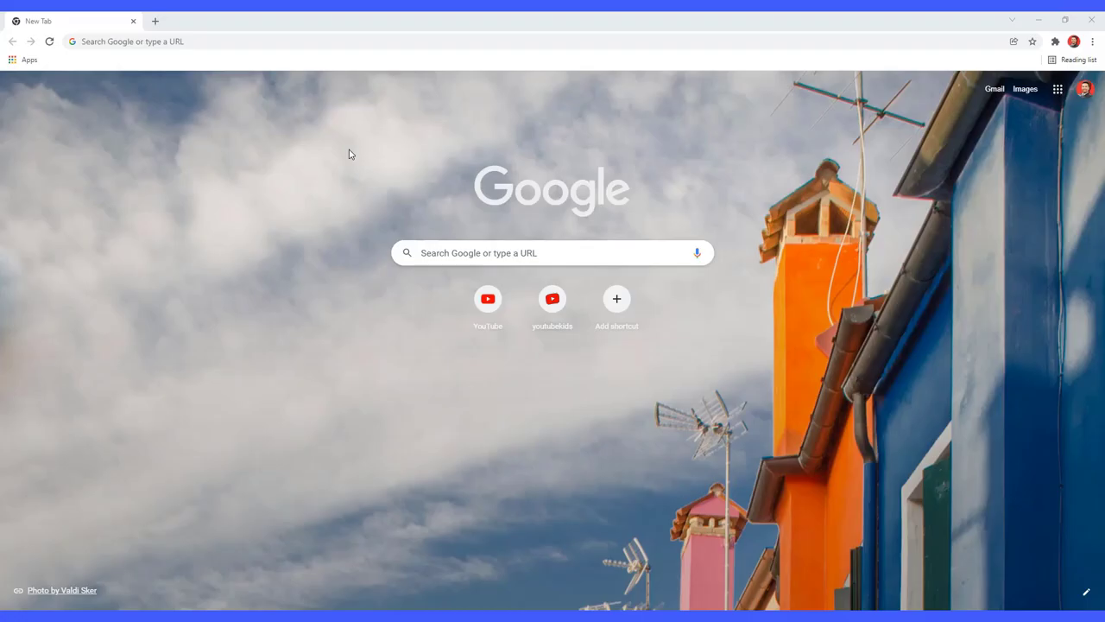
Search Google for 'postman' and open the Download Postman page.
left_click(508, 255)
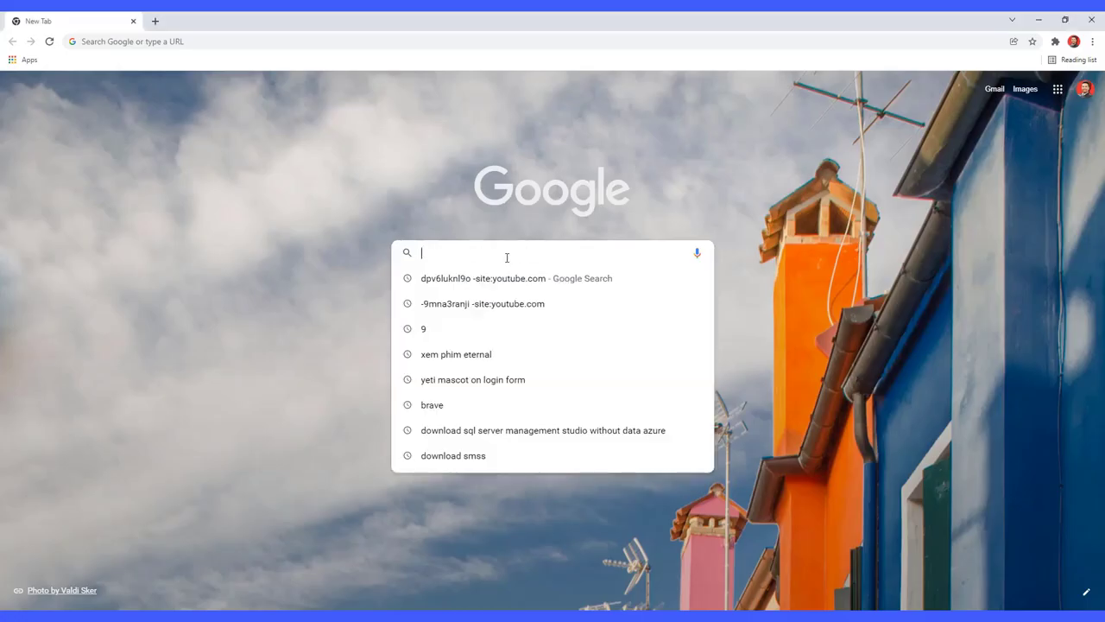
type("post,am")
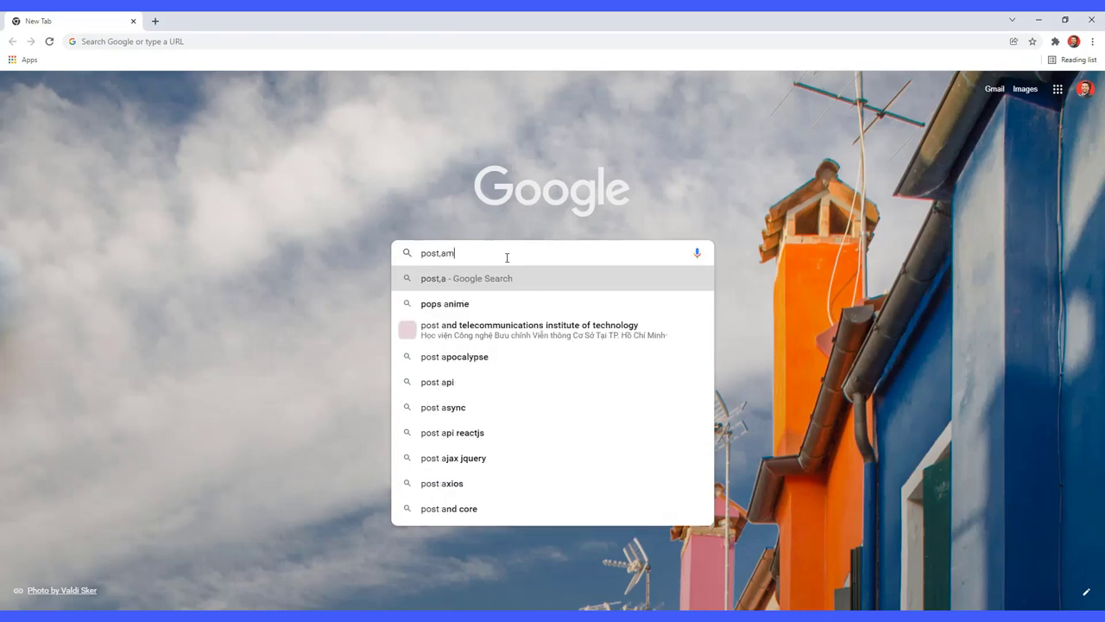
key("BackSpace")
key("BackSpace")
key("BackSpace")
type("ma")
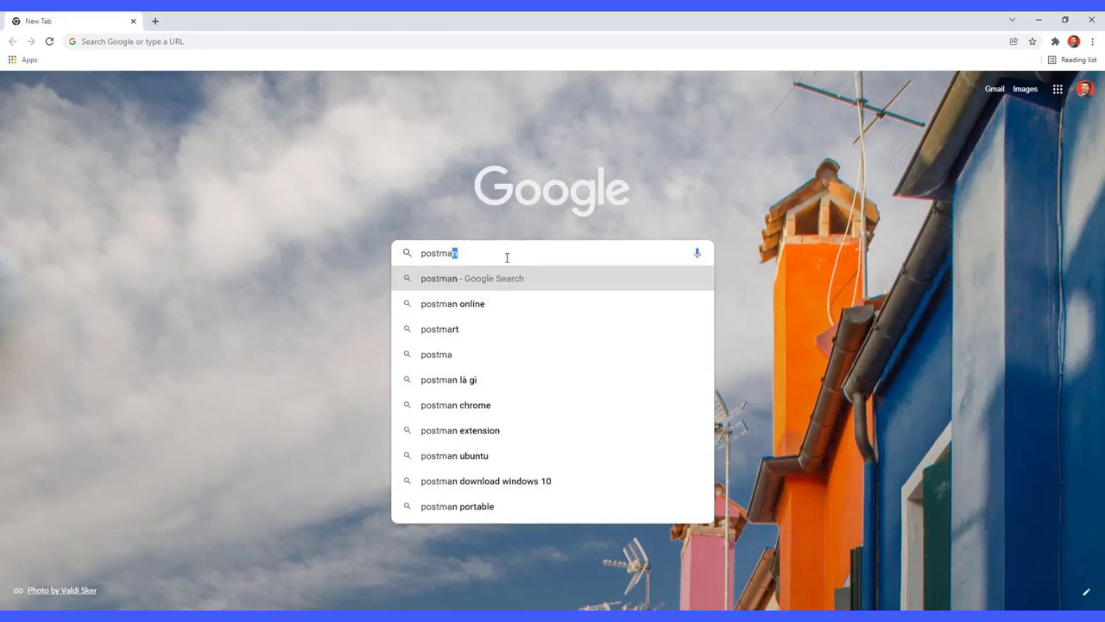
type("n")
key("Return")
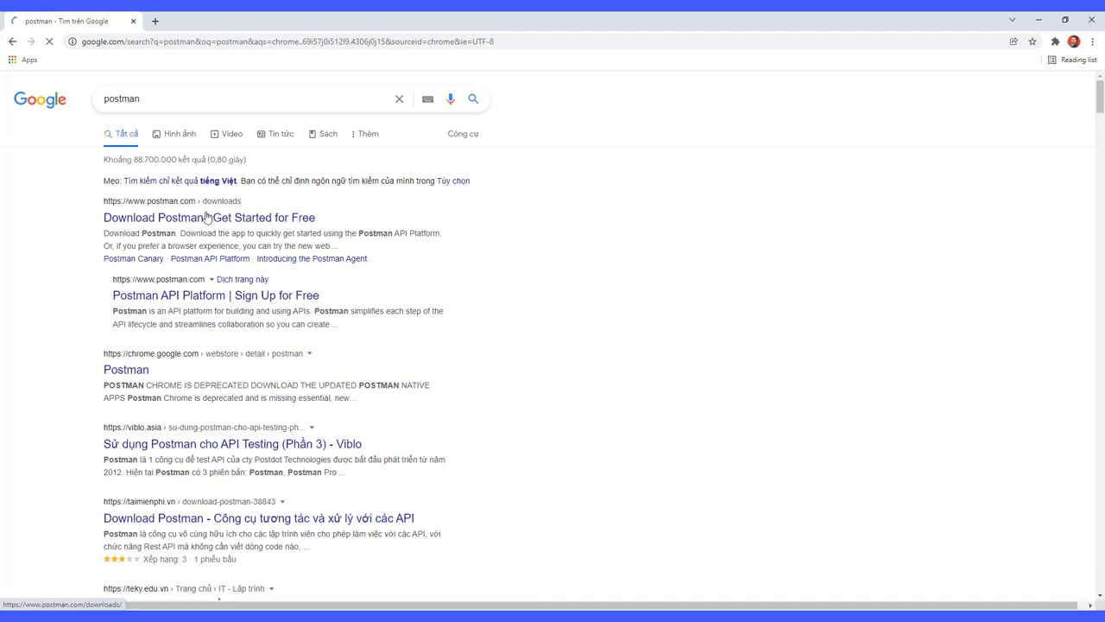
left_click(200, 217)
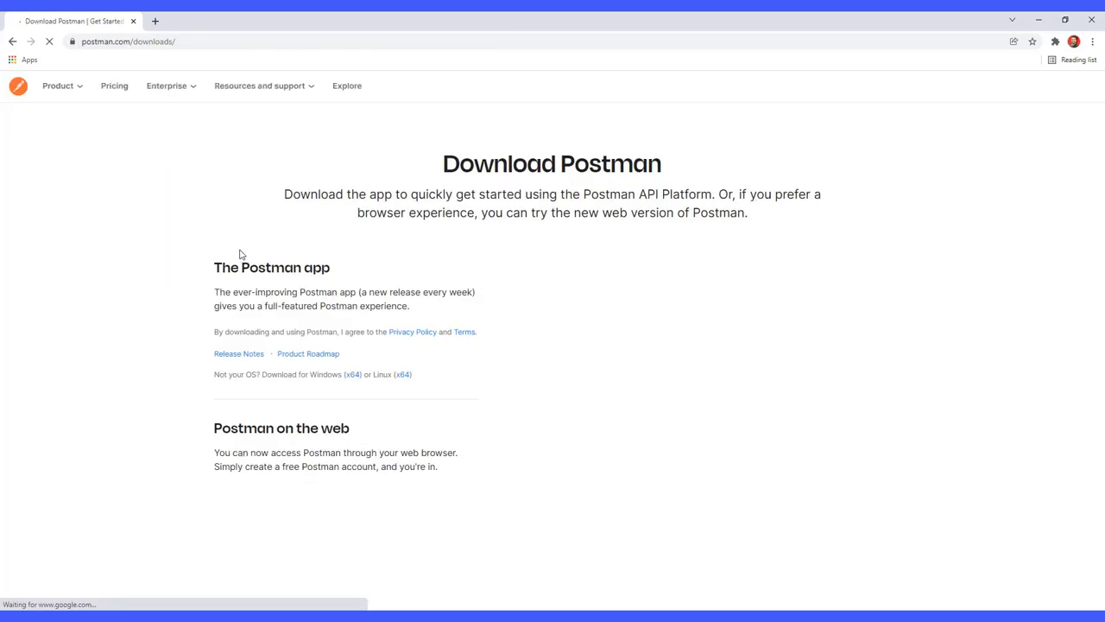
Download and save the Windows 64-bit Postman installer.
scroll(240, 254, "down", 3)
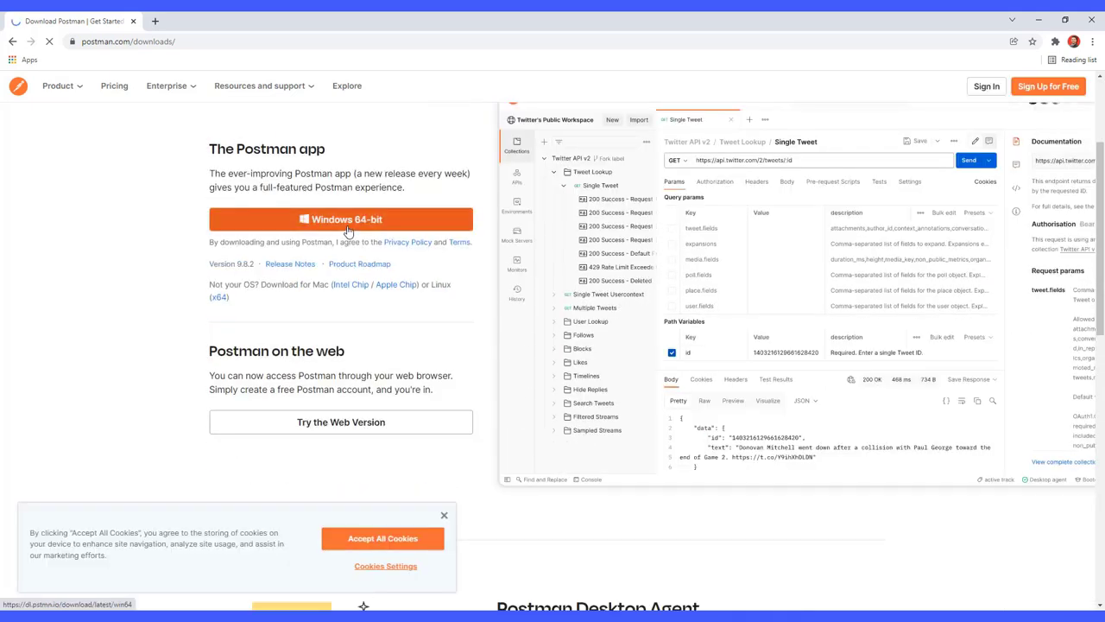
left_click(346, 226)
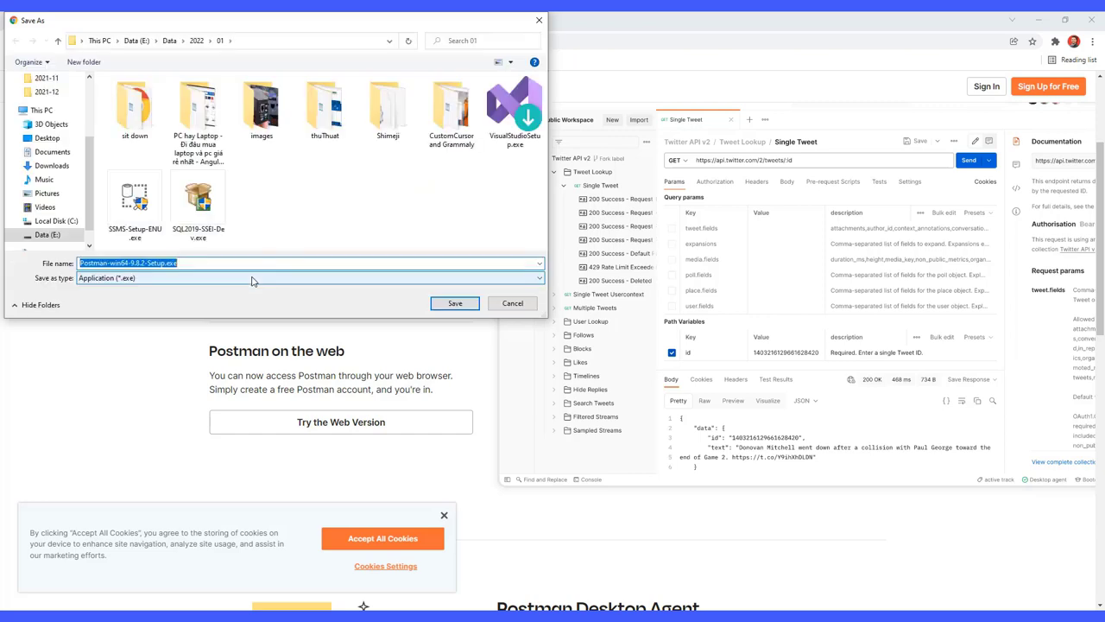
left_click(451, 303)
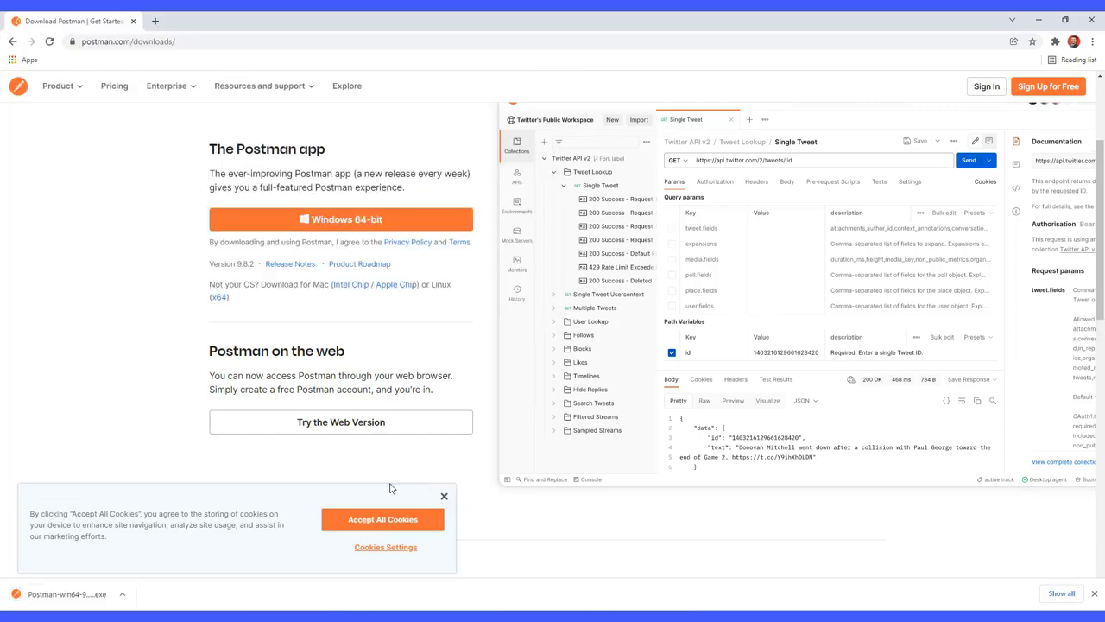
Run the Postman installer and skip sign-in to reach the Scratch Pad.
left_click(97, 594)
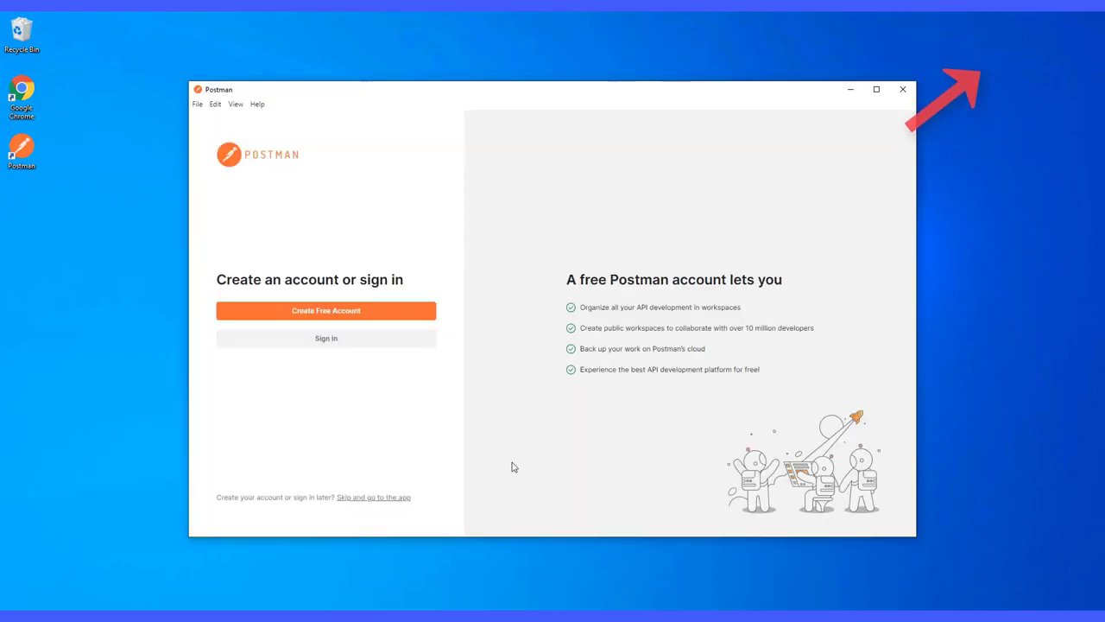
left_click(394, 498)
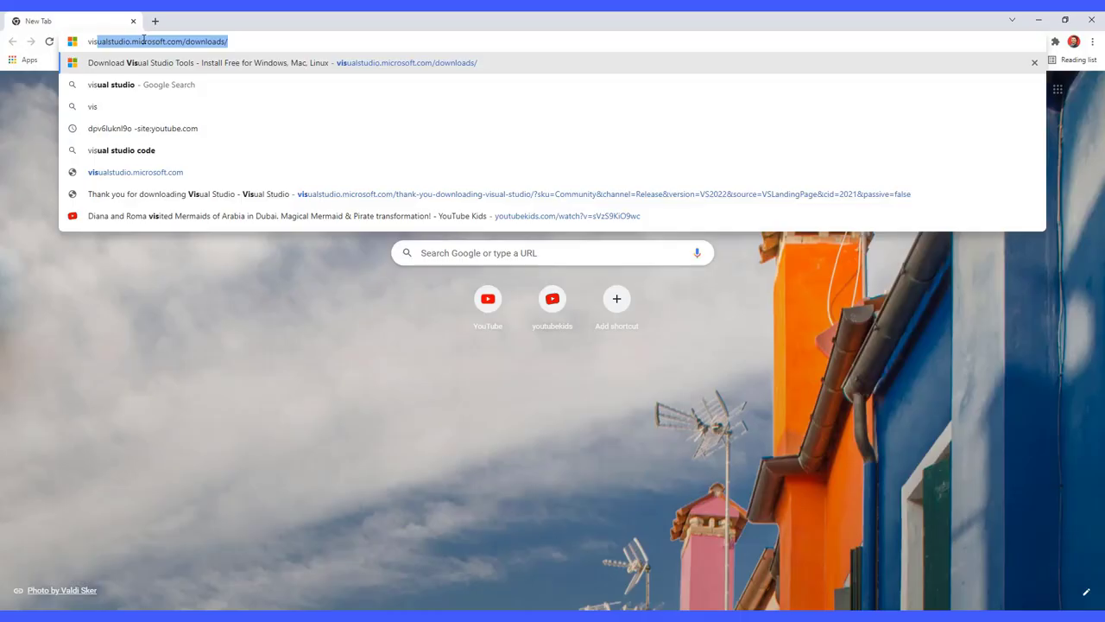
Search Google for 'visual studio code' and open the code.visualstudio.com download page.
type("ual")
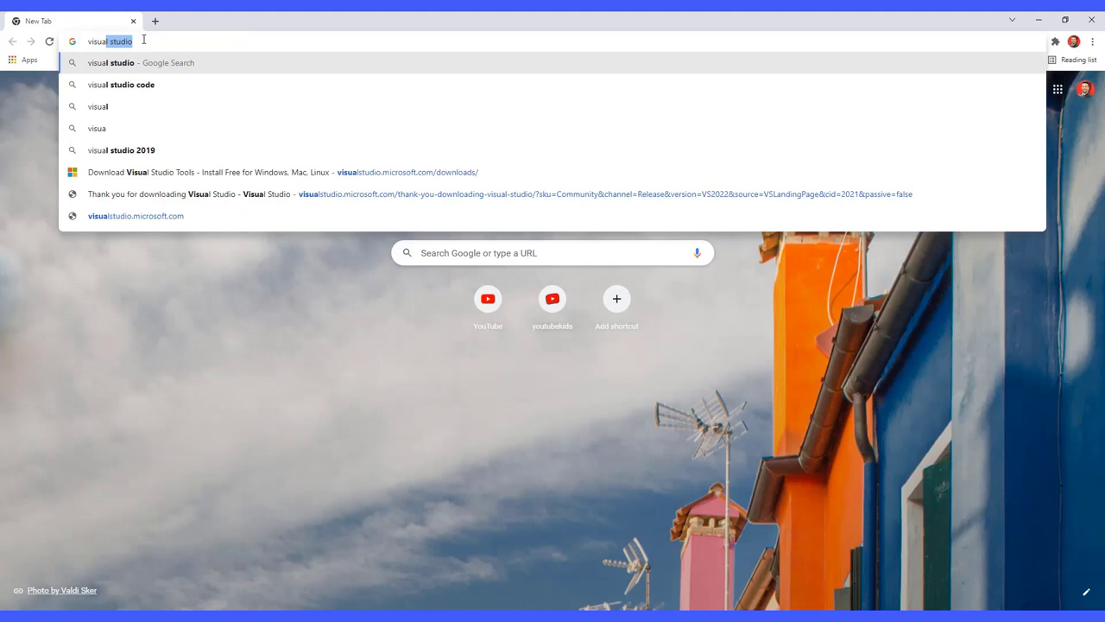
type("l")
key("Down")
key("Return")
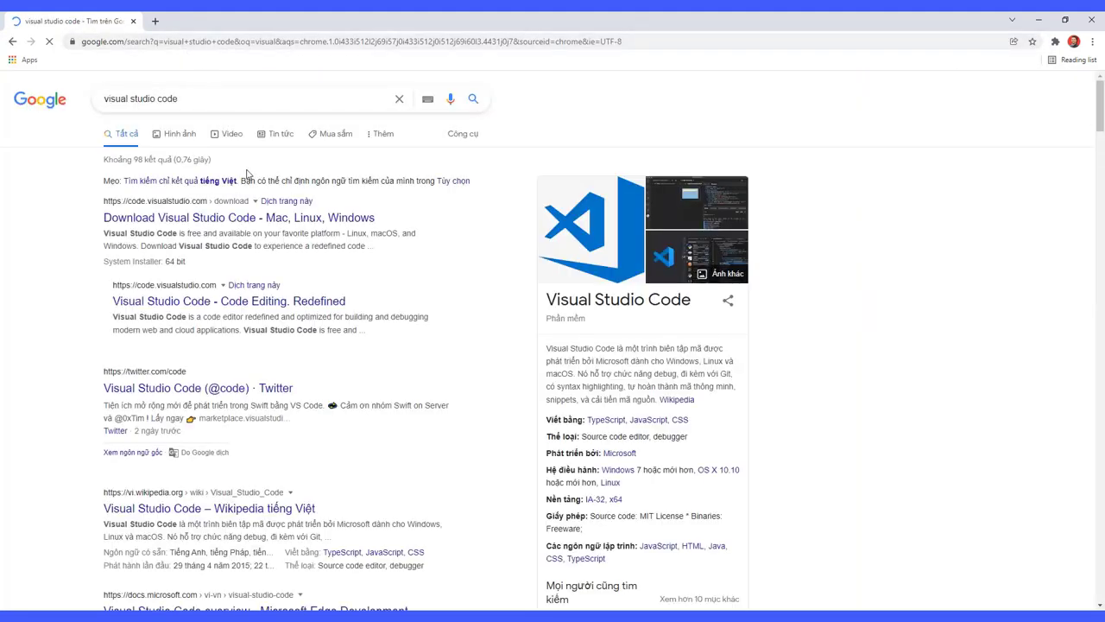
left_click(243, 223)
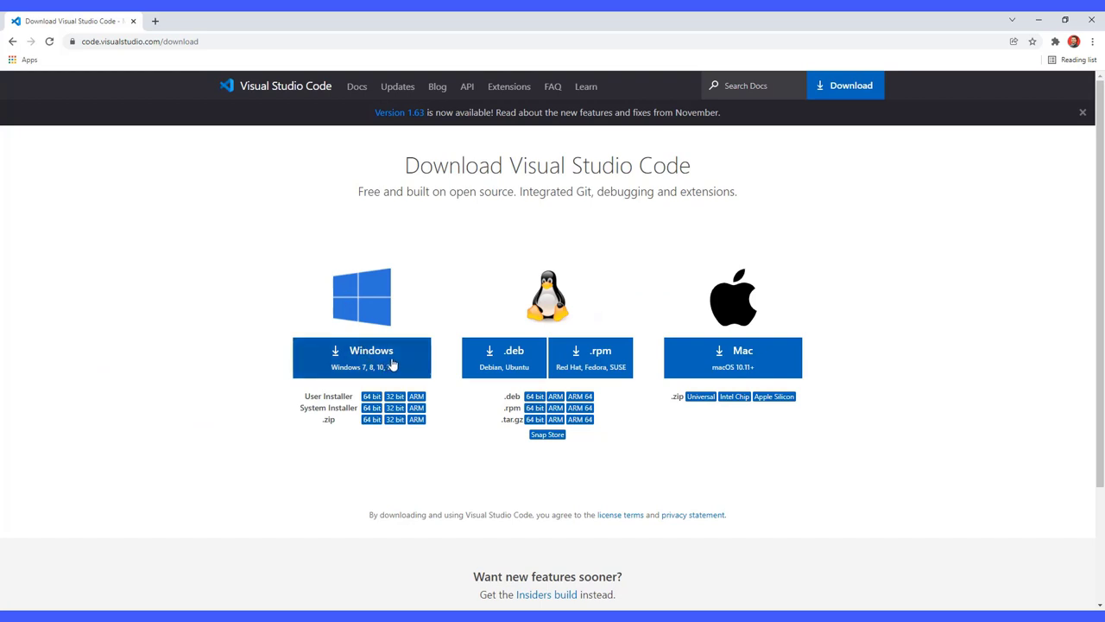
Download the Windows VSCodeUserSetup installer, save it, and run it.
left_click(392, 365)
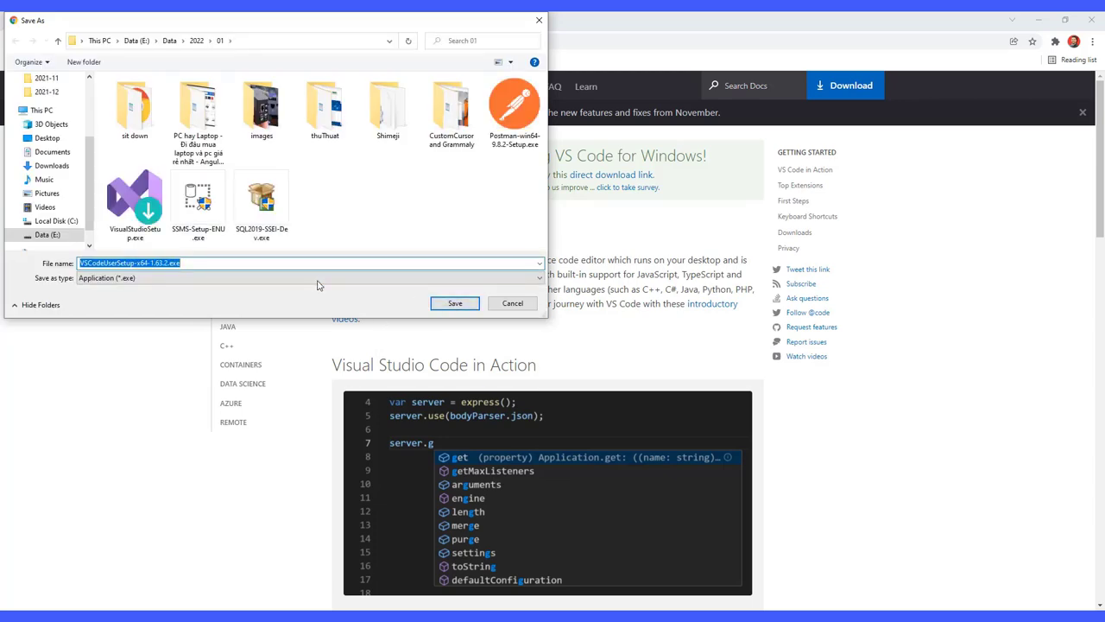
left_click(452, 306)
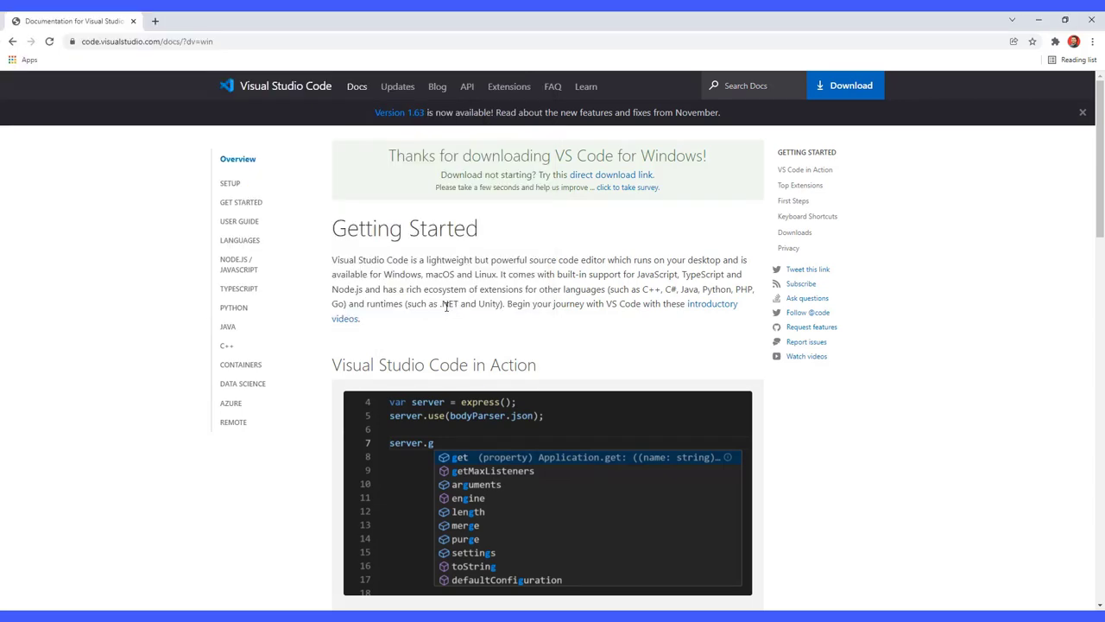
left_click(92, 596)
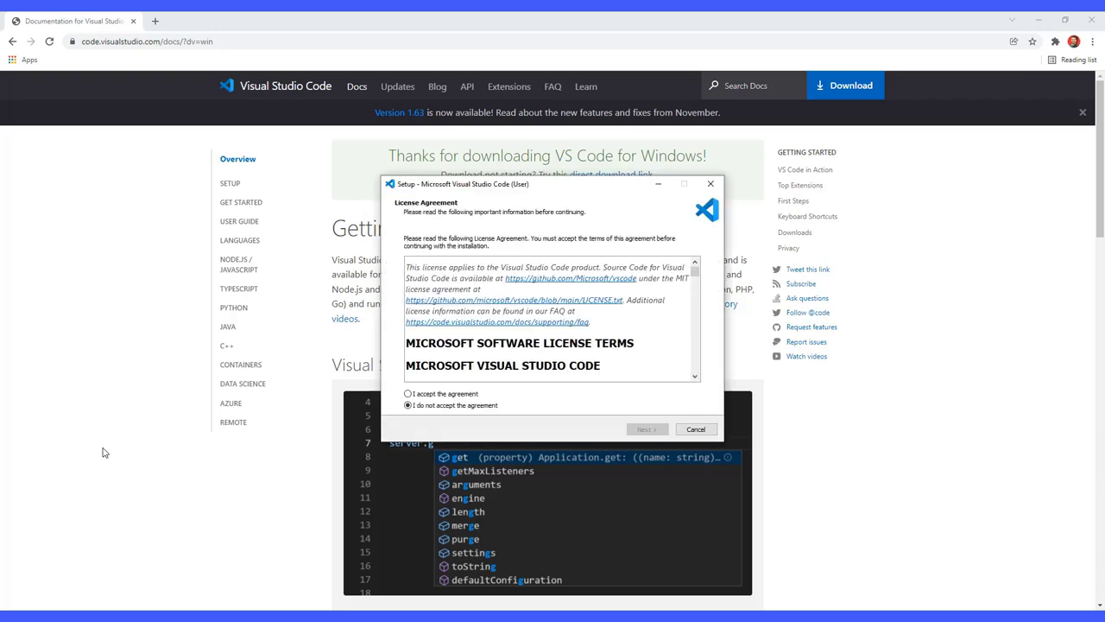
Accept the VS Code licence, advance to Ready to Install, then cancel and exit setup.
left_click(462, 394)
left_click(644, 431)
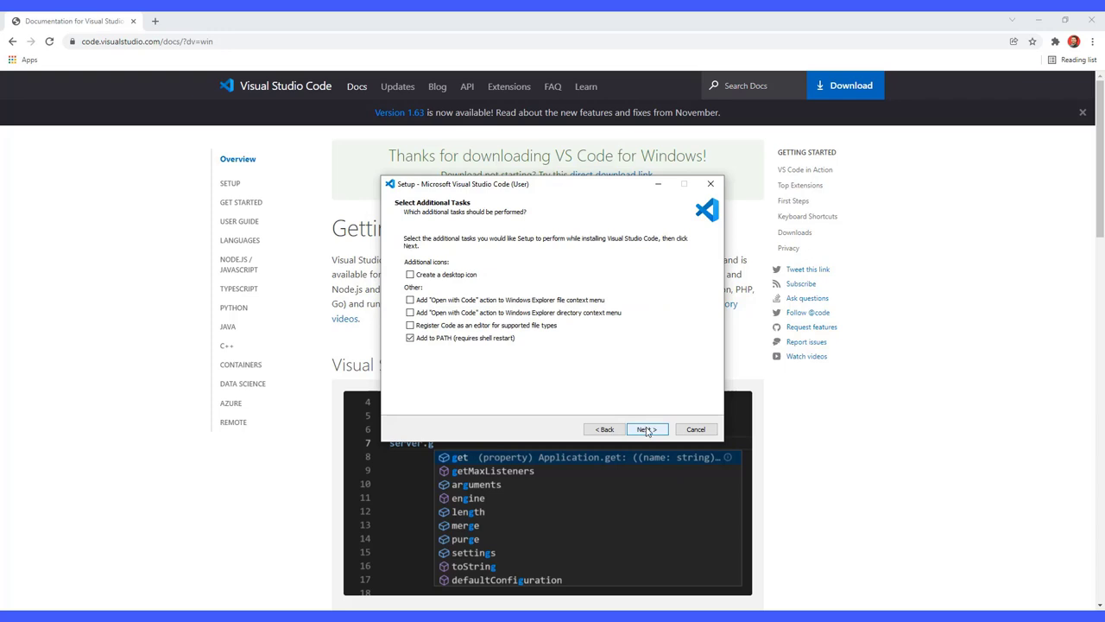
left_click(646, 430)
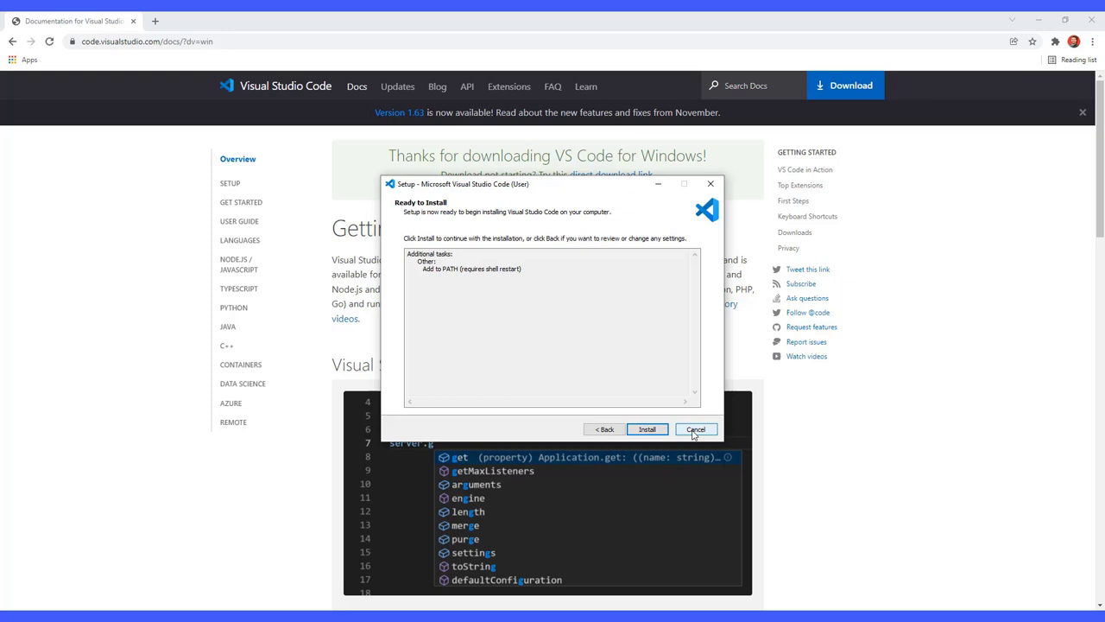
left_click(695, 433)
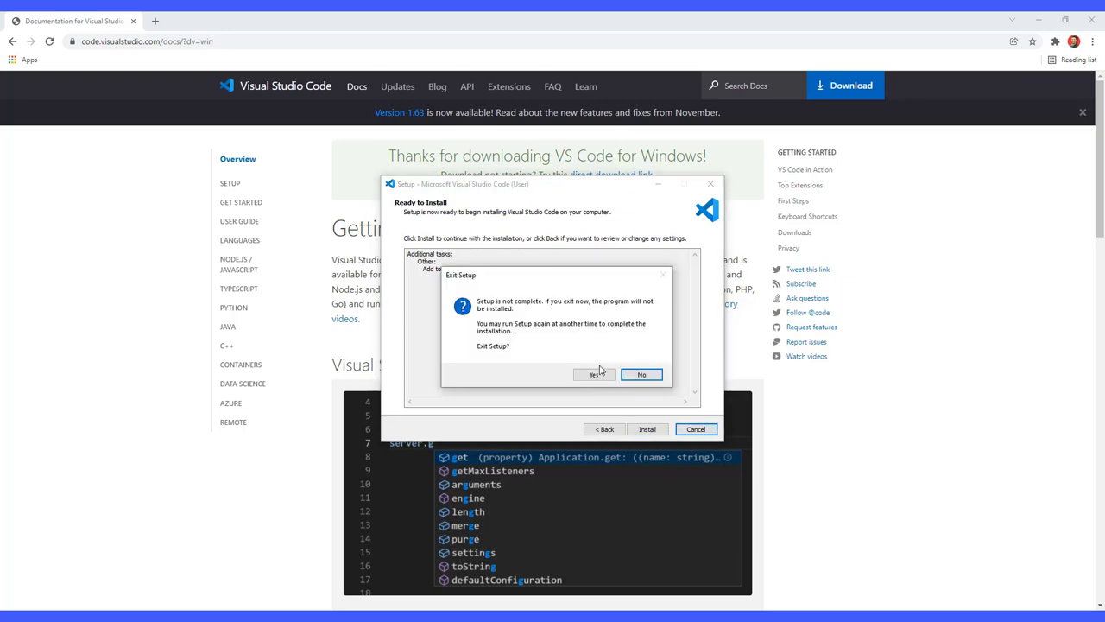
left_click(597, 375)
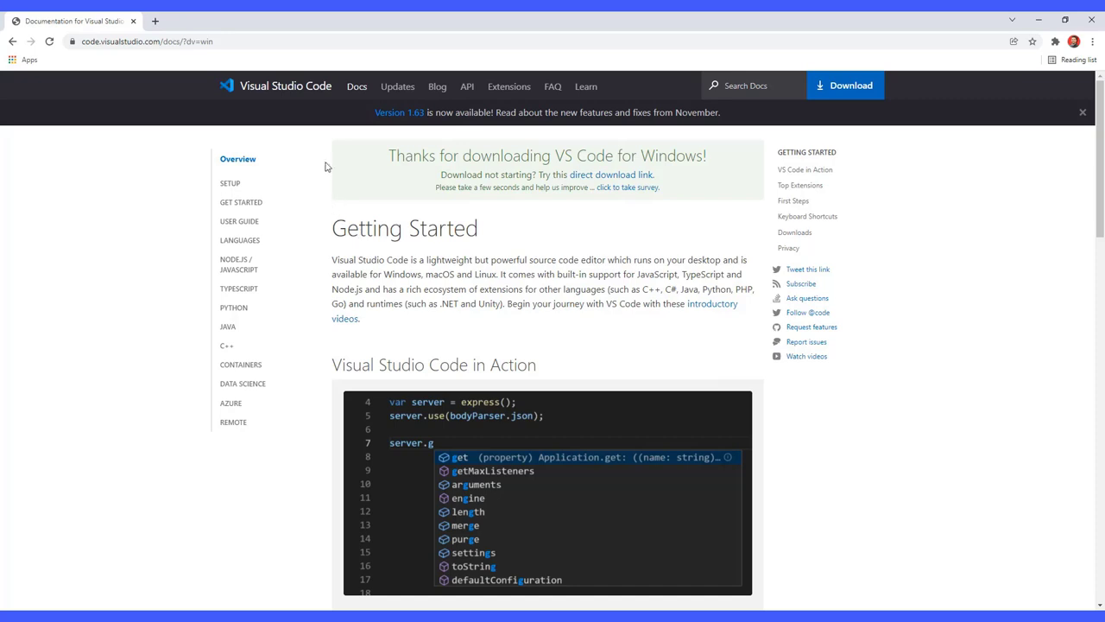
Search Google for 'nodejs download'.
left_click(272, 43)
type("nod")
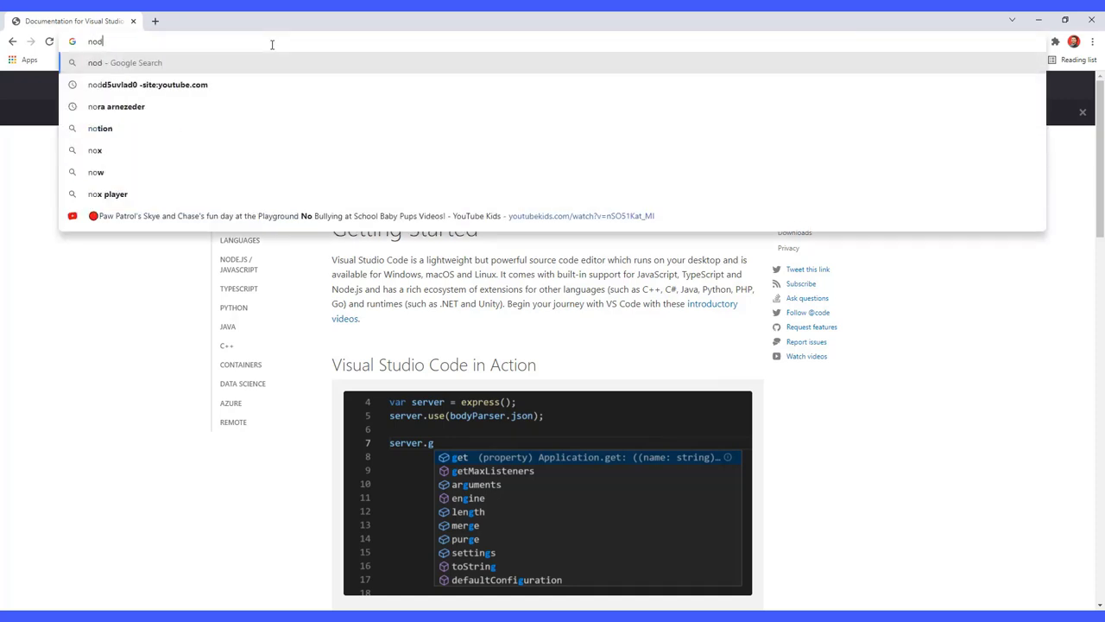
type("ejs")
key("Return")
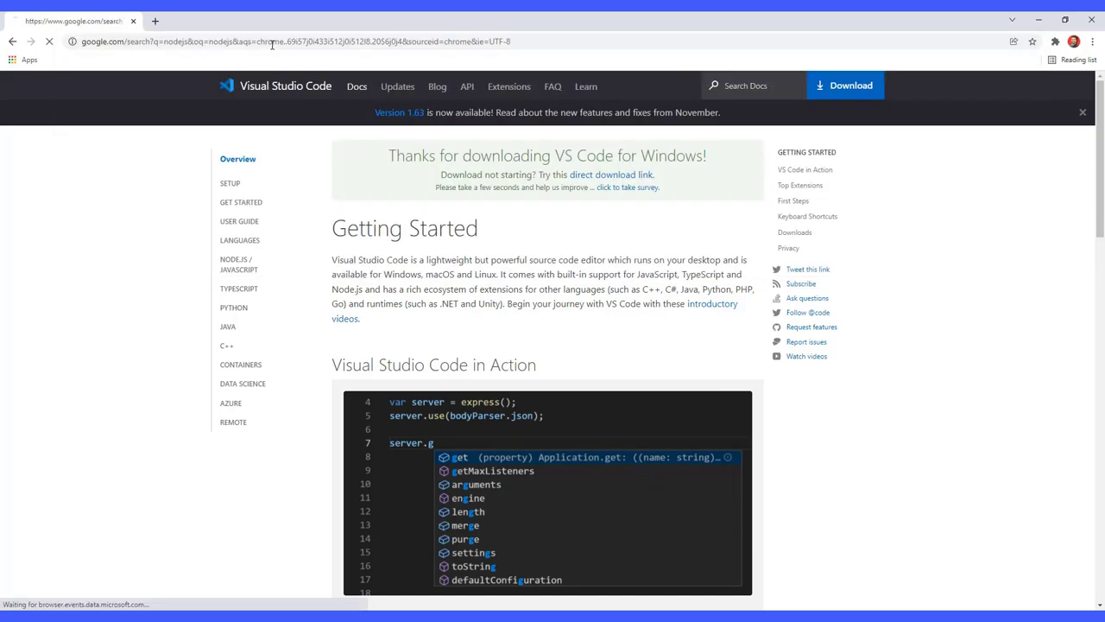
left_click(108, 102)
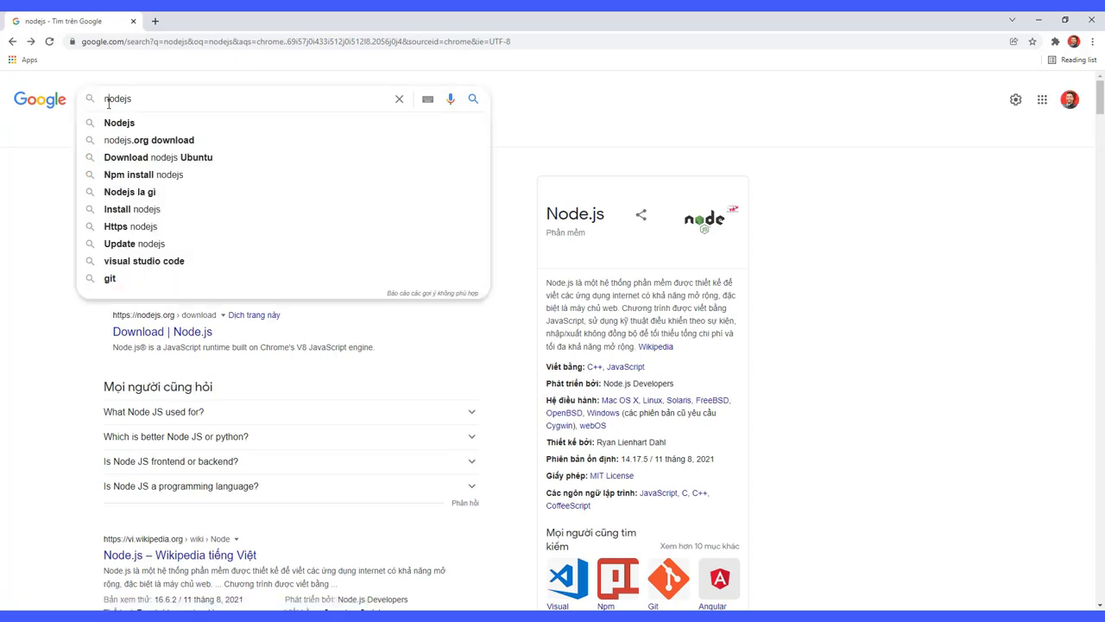
type("down")
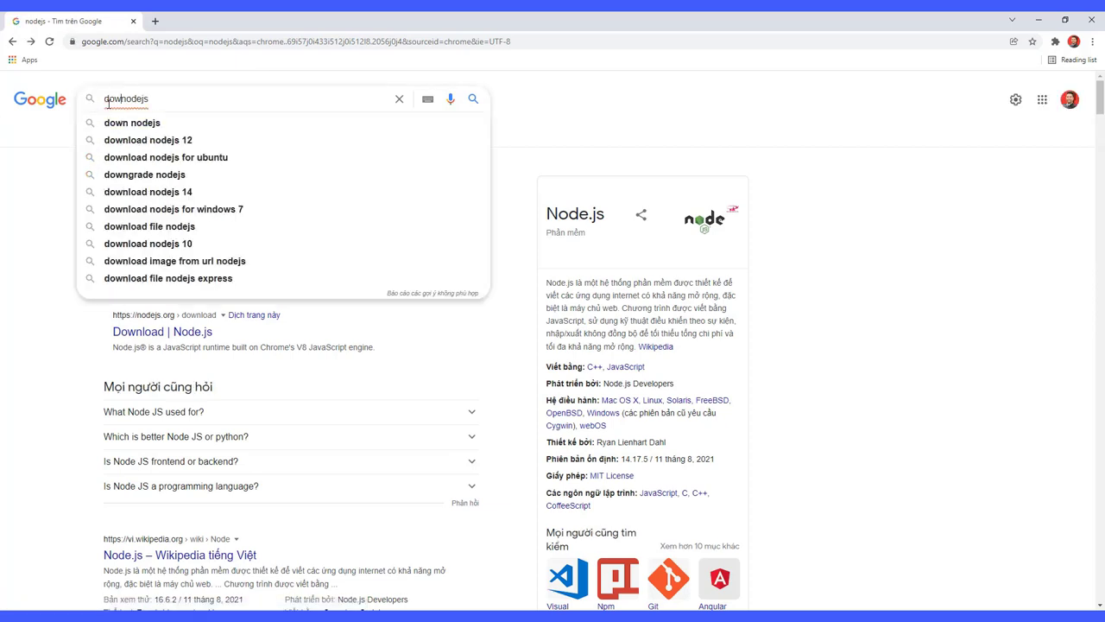
type("load")
key("Return")
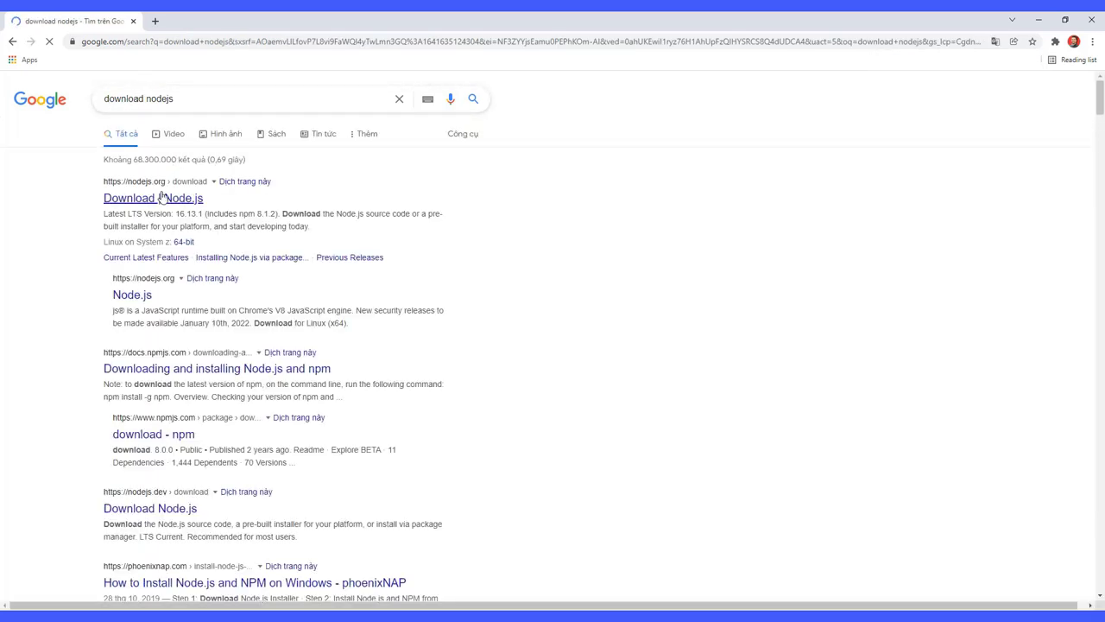
Download and save the Node.js 16.13.1 Windows installer node-v16.13.1-x64.msi.
left_click(162, 198)
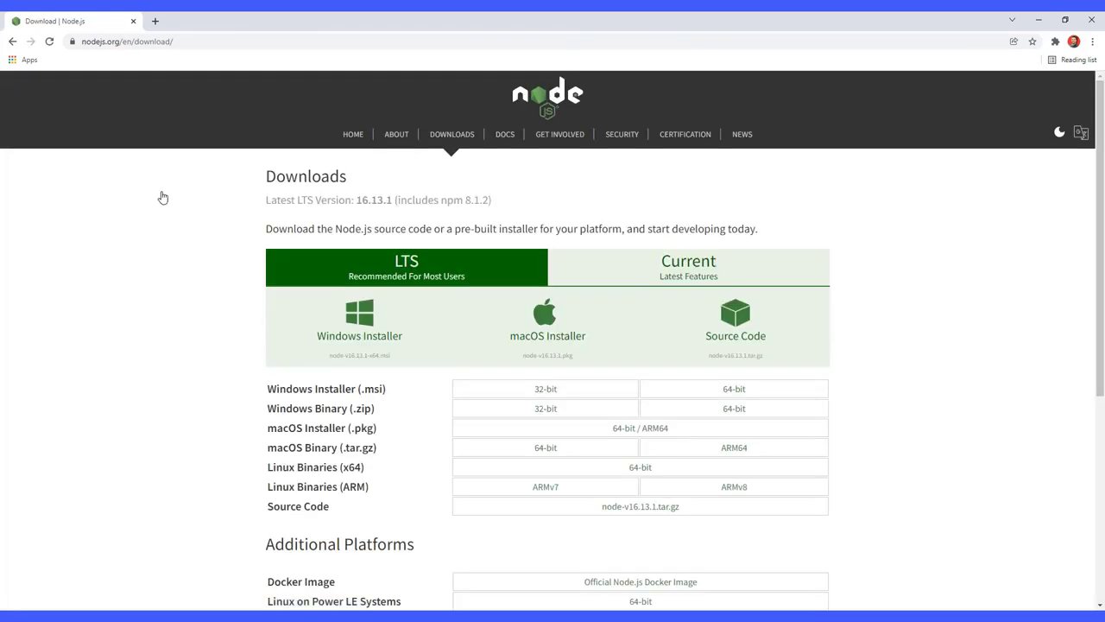
left_click(381, 328)
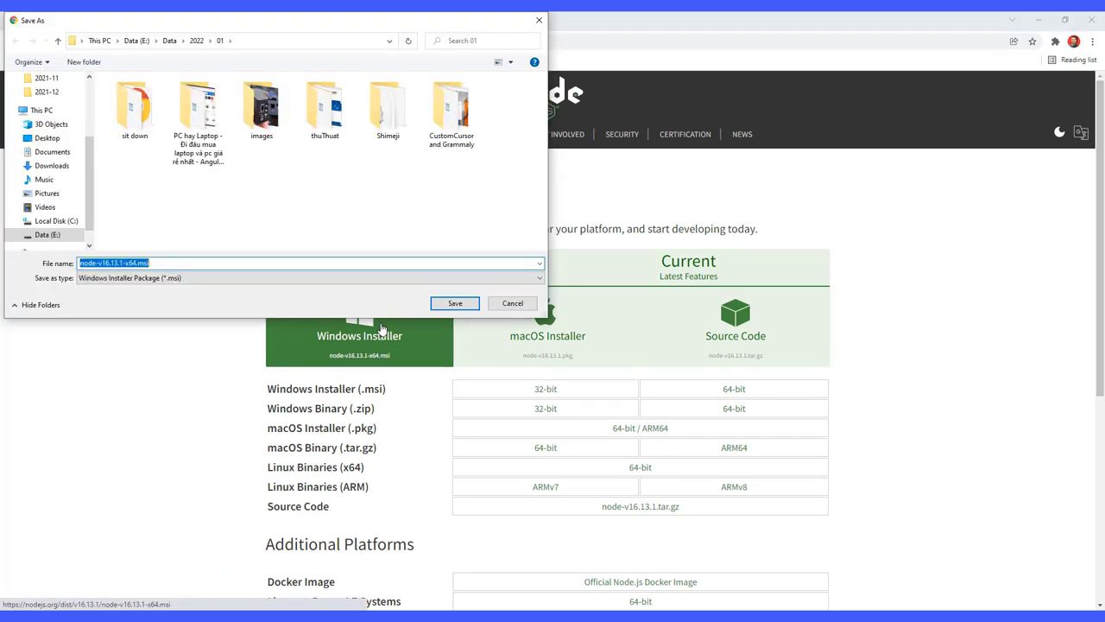
left_click(449, 304)
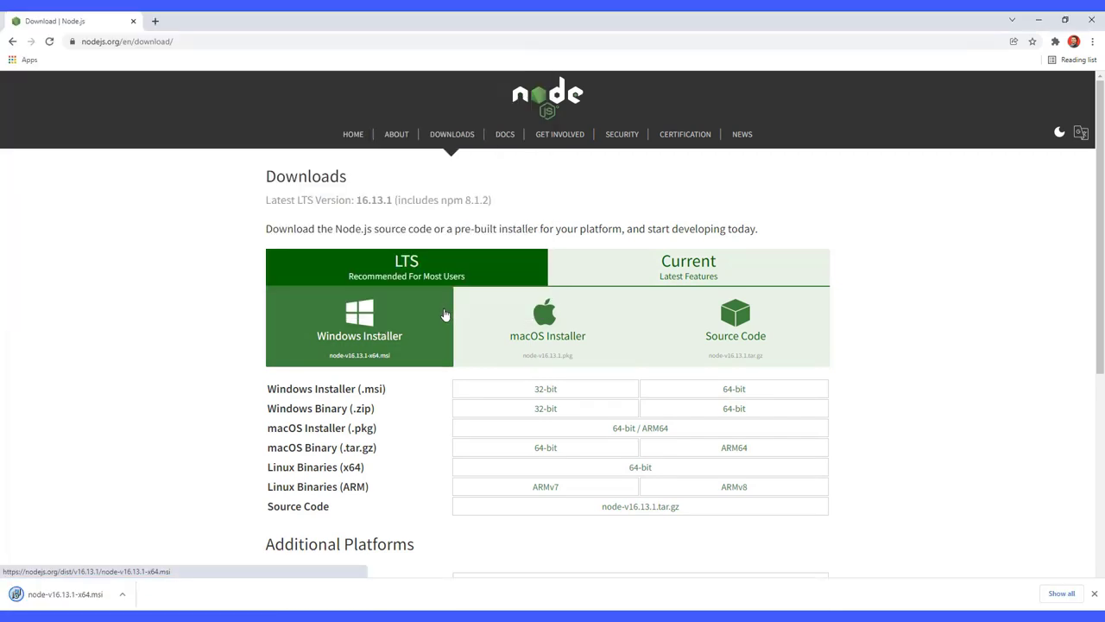
Run the Node.js installer, accept the license, and keep default folder and features to Ready to Install.
left_click(52, 594)
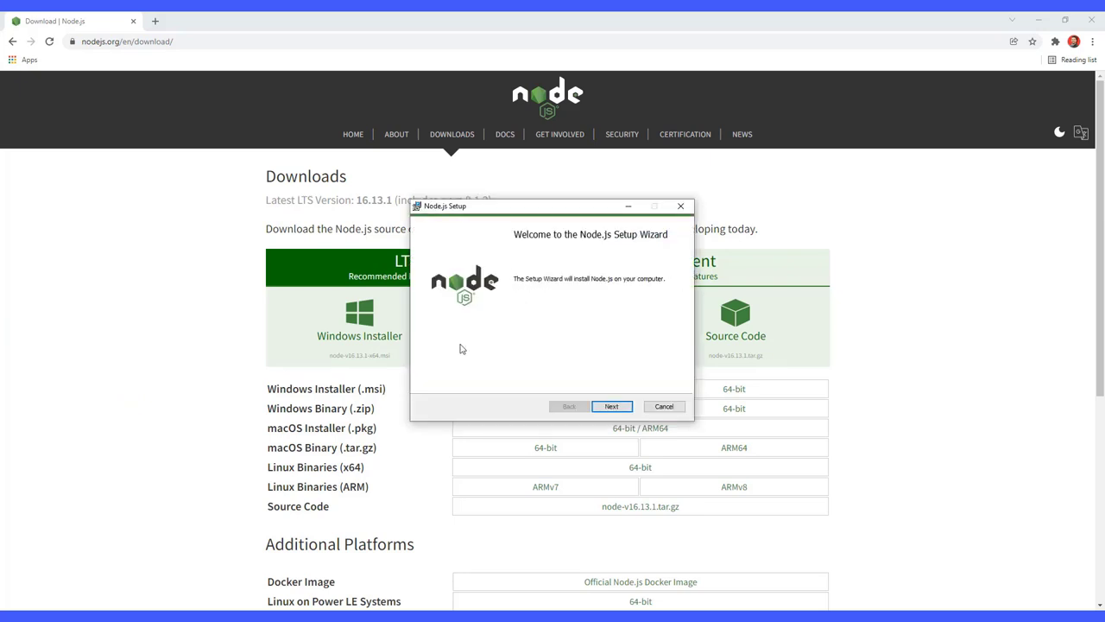
left_click(613, 405)
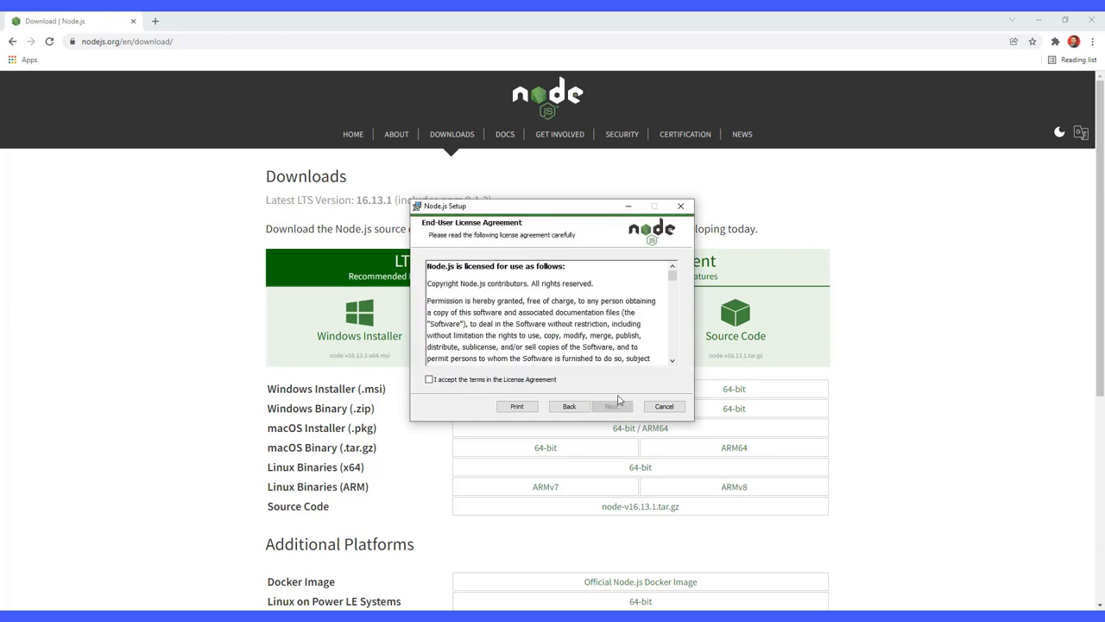
left_click(501, 381)
left_click(612, 406)
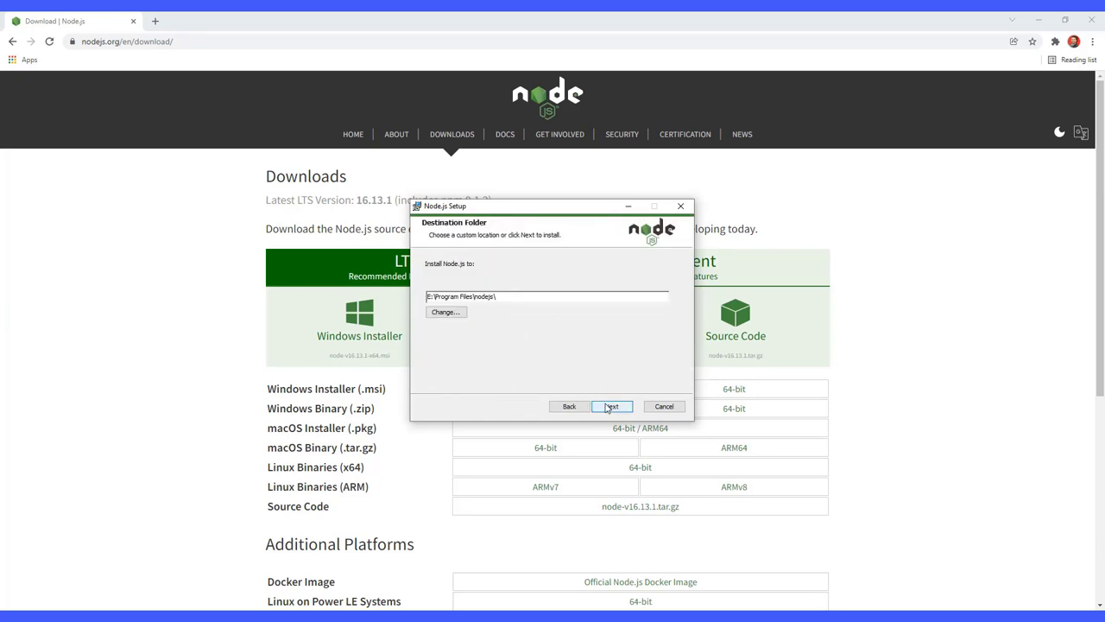
left_click(610, 407)
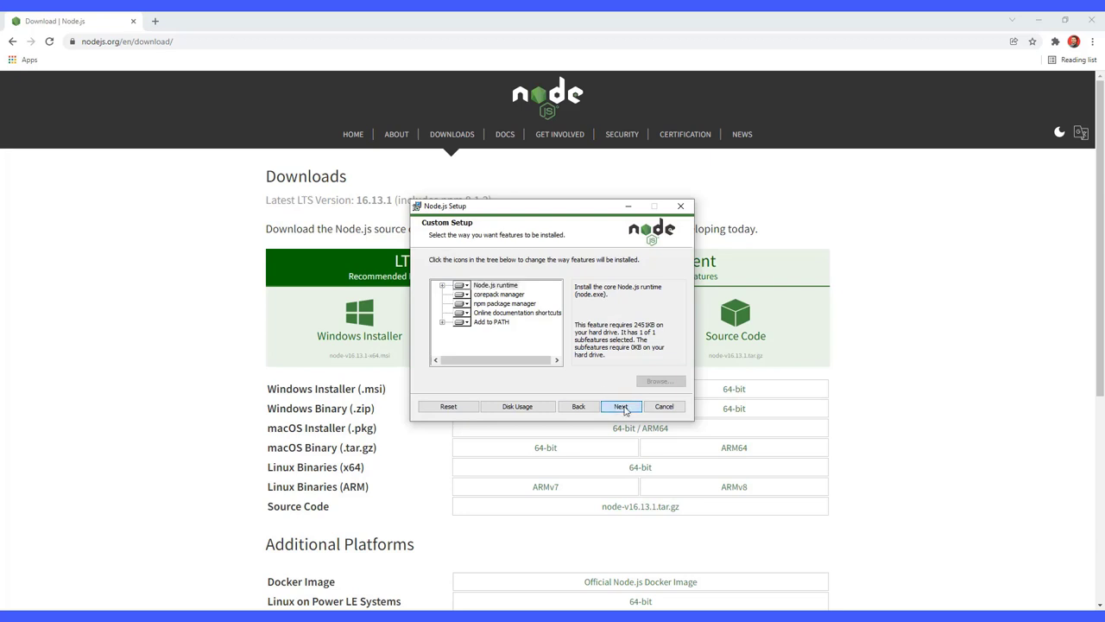
left_click(621, 407)
left_click(611, 407)
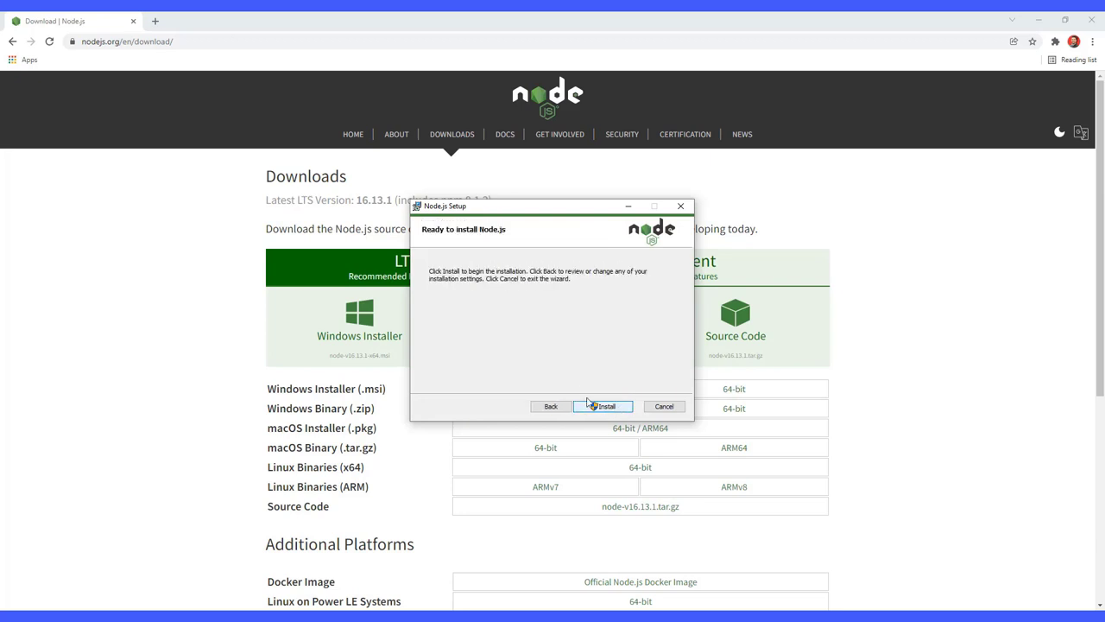
Cancel the Node.js installation, confirm, and close the wizard.
left_click(666, 411)
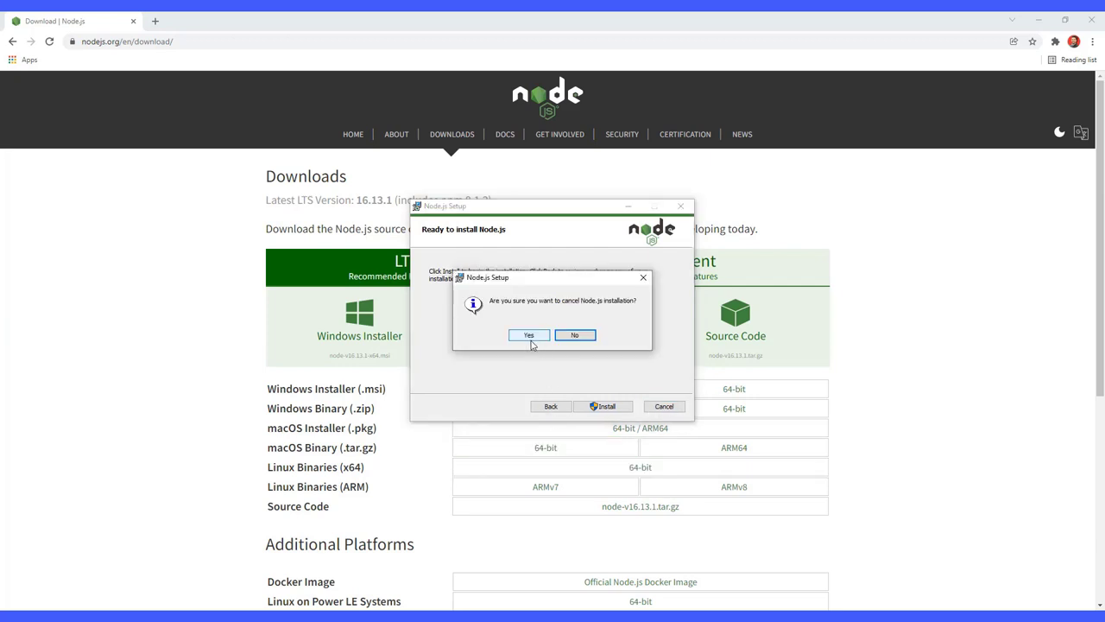
left_click(529, 336)
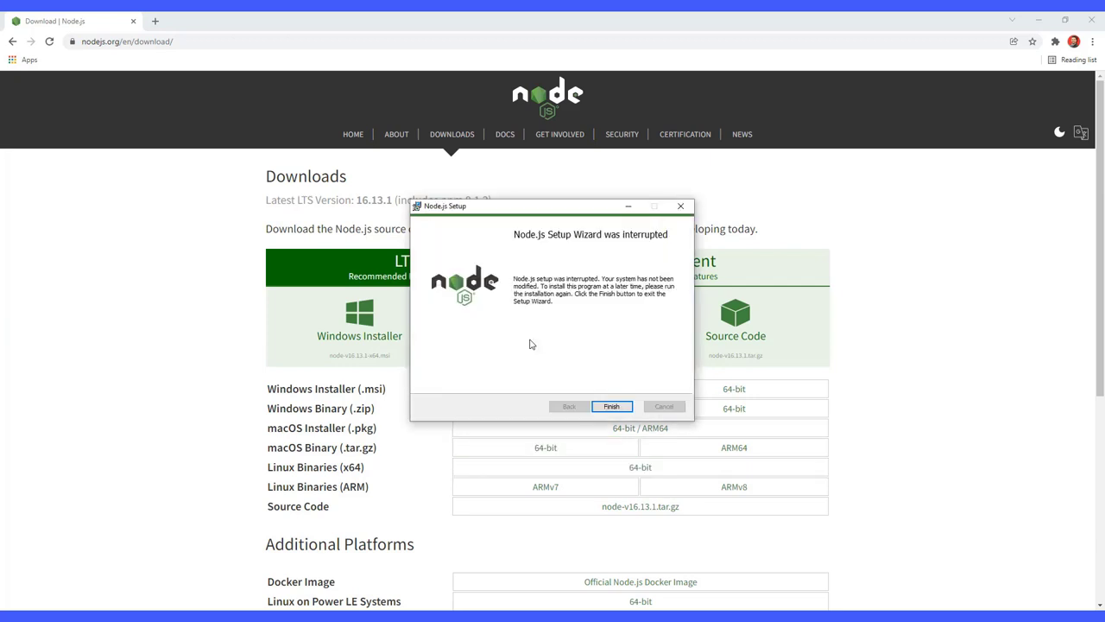
left_click(612, 407)
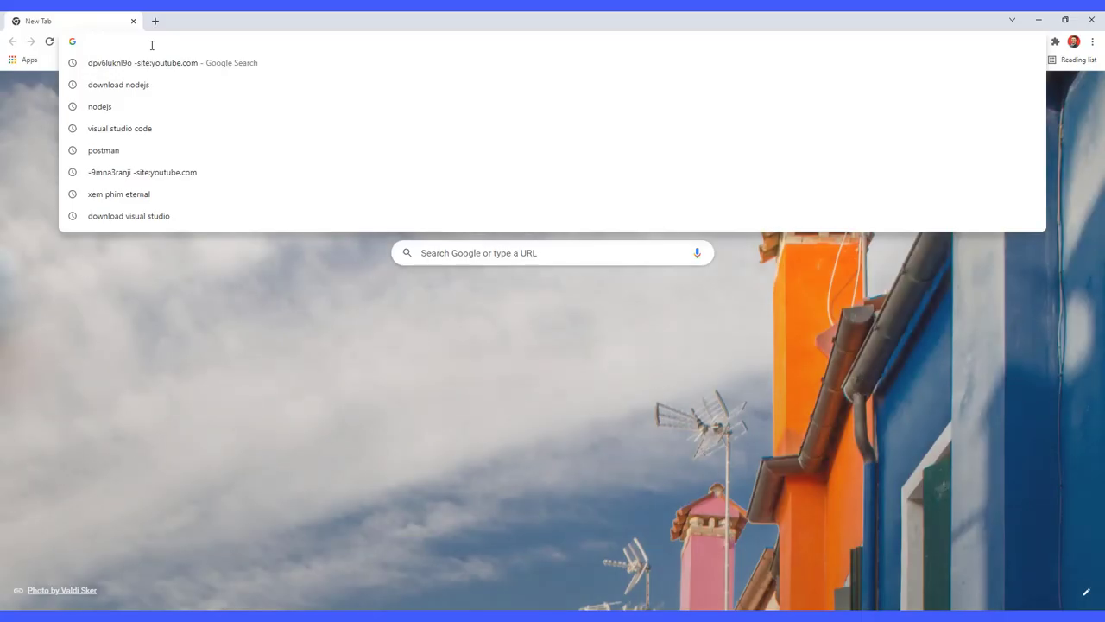
Search 'angular update', open the Angular Update Guide, and show the 12.0 to 13.0 steps.
type("angular update")
key("Return")
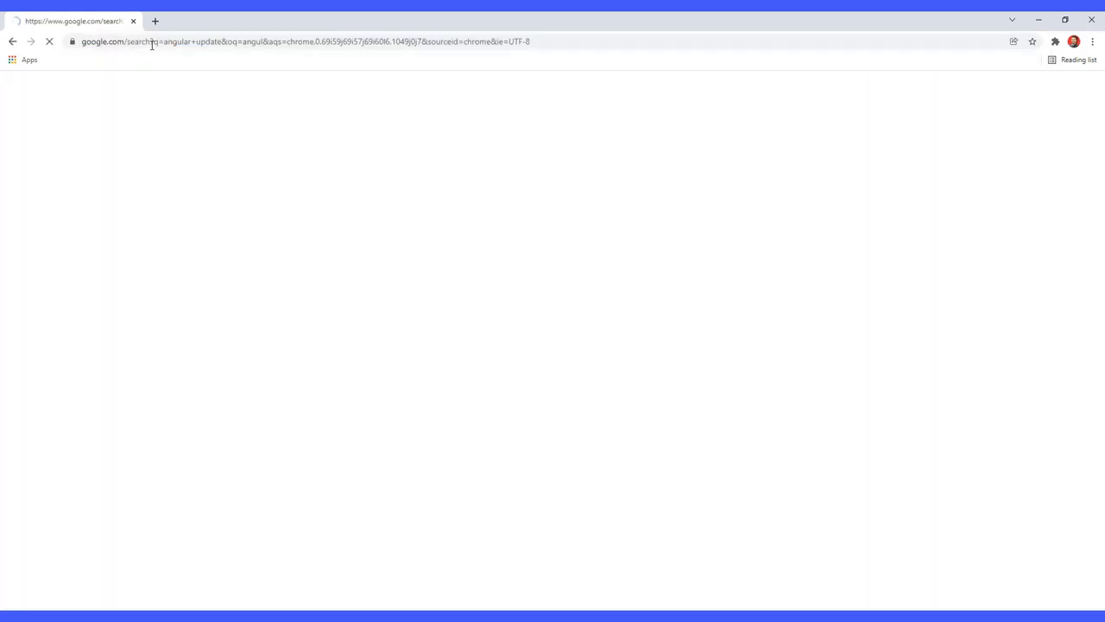
left_click(184, 200)
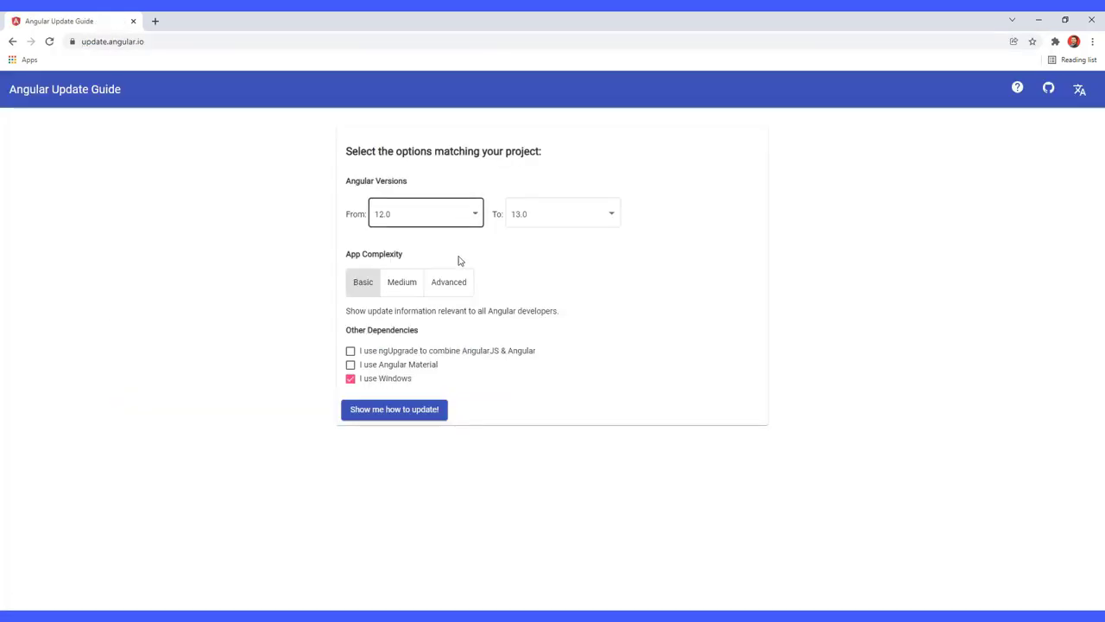
left_click(437, 411)
Copy the recommended npx update command and search Start for cmd.
scroll(440, 339, "down", 1)
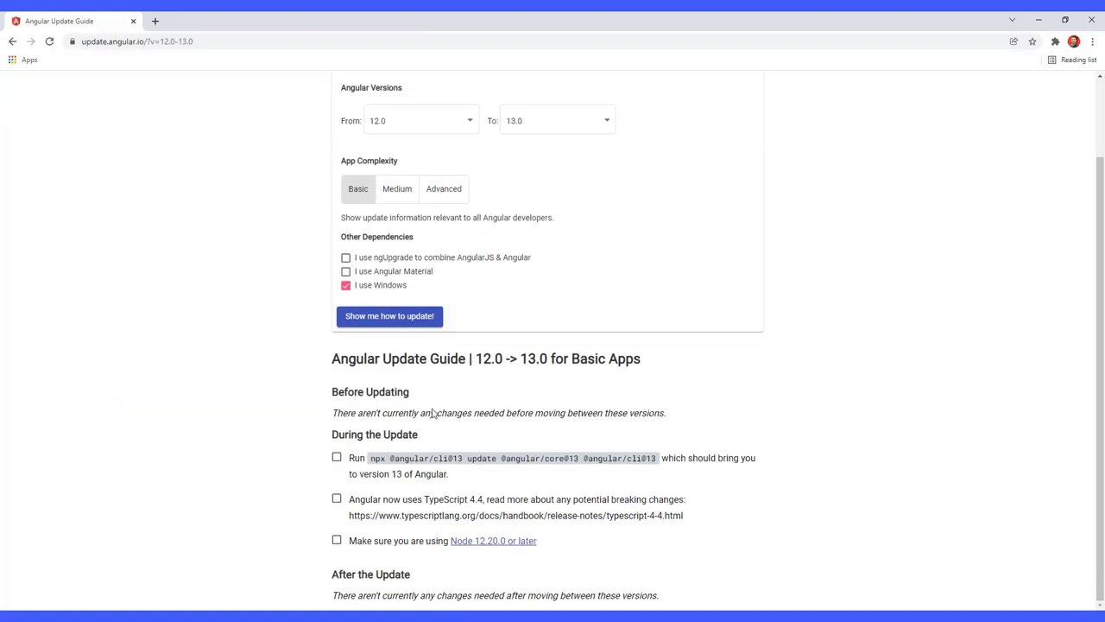
left_click(423, 456)
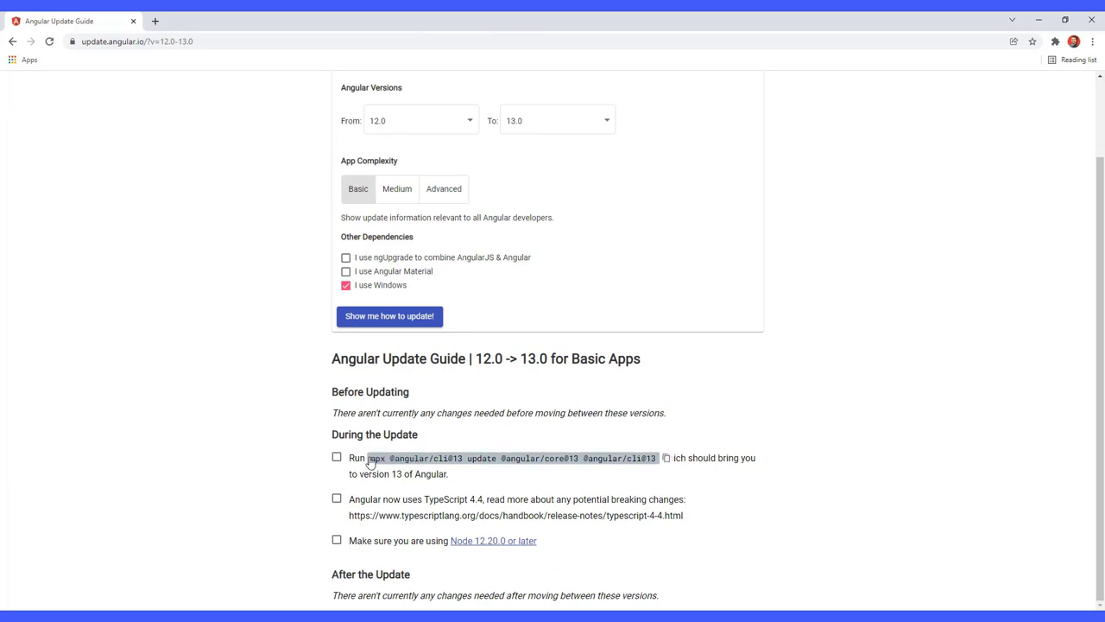
left_click_drag(370, 460, 656, 466)
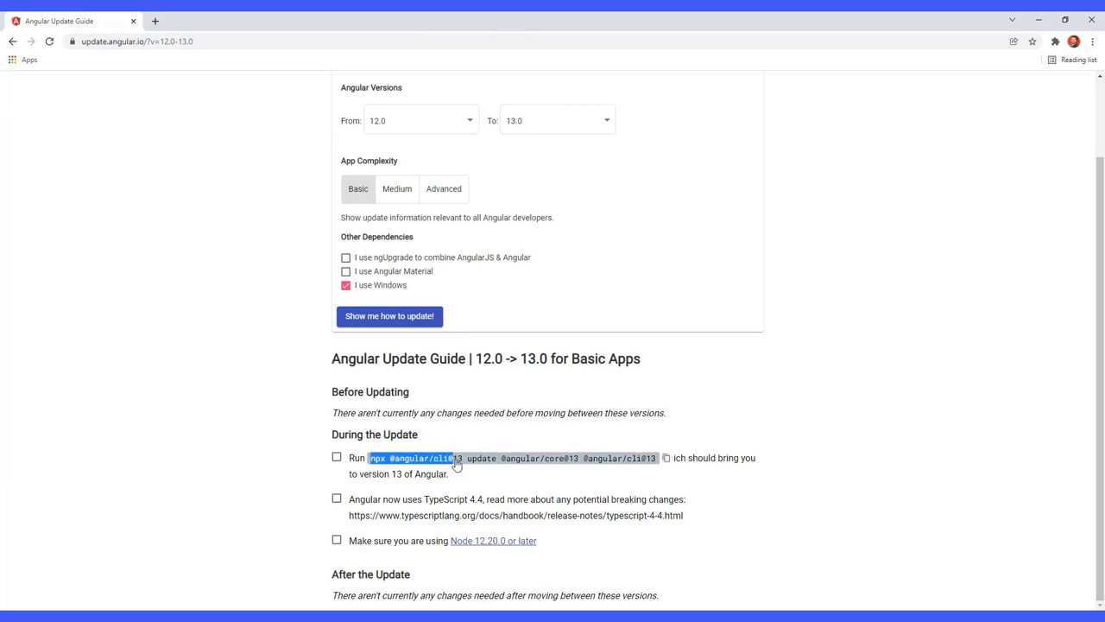
left_click(657, 467)
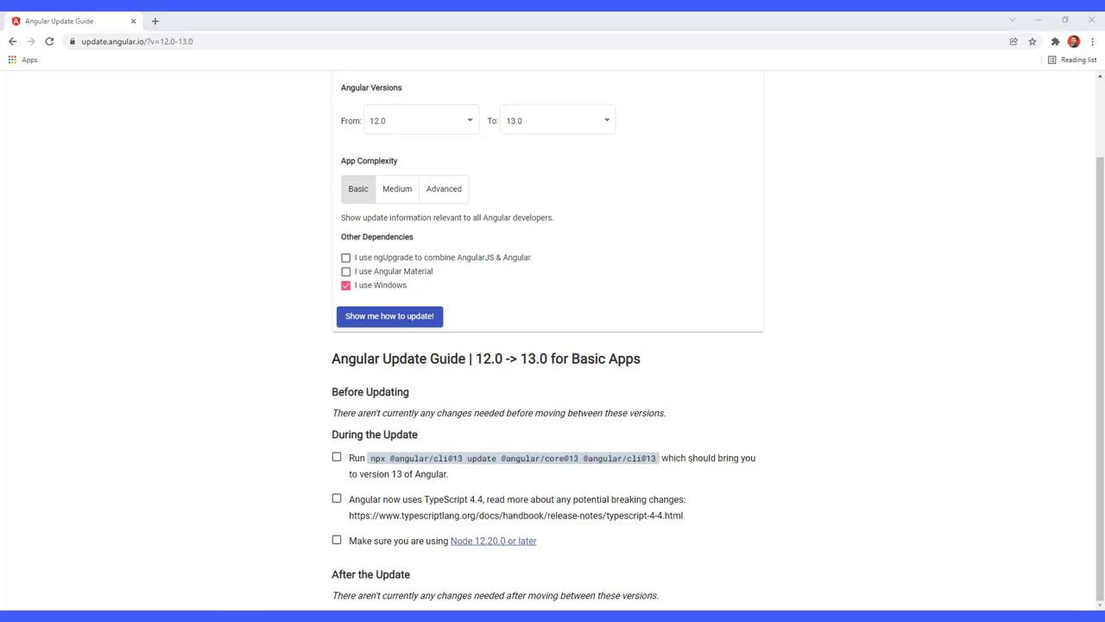
key("super")
type("cmd")
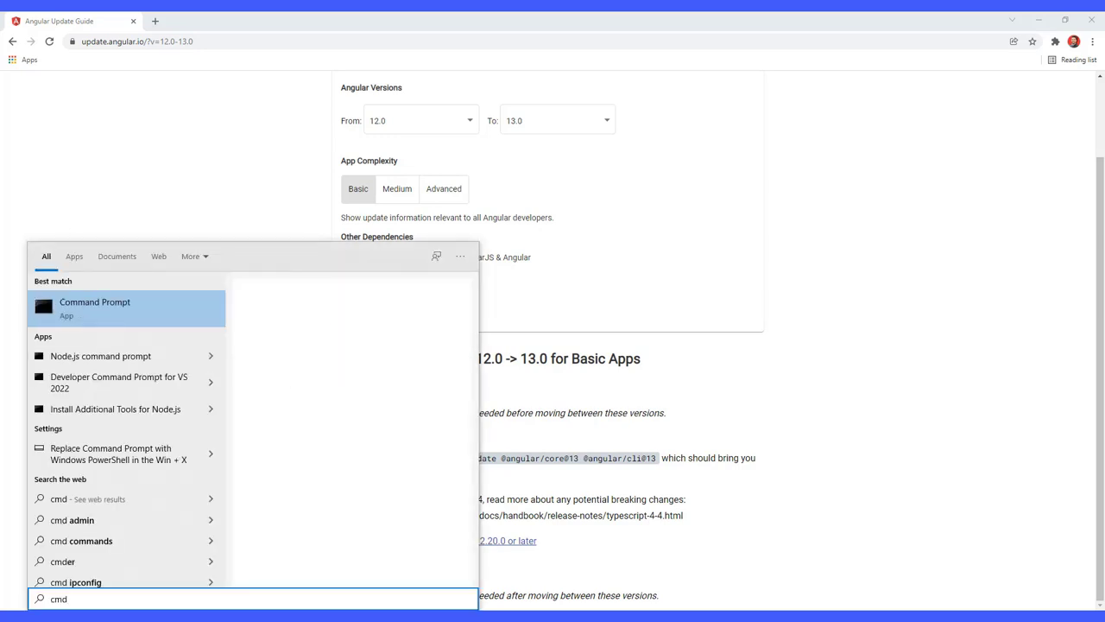
key("Return")
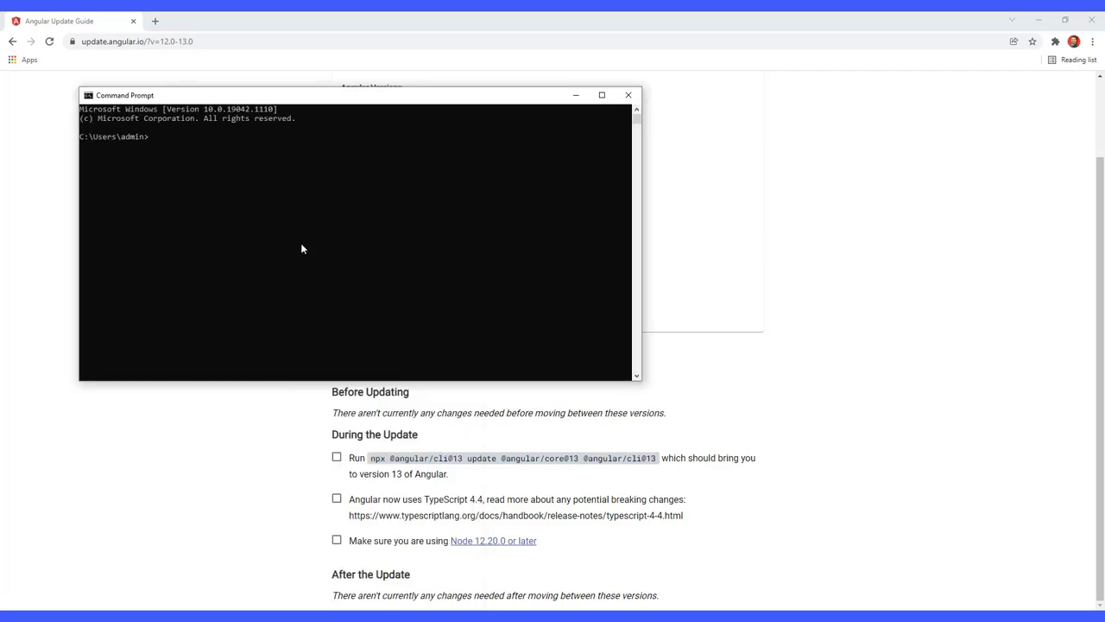
key("ctrl+v")
key("Return")
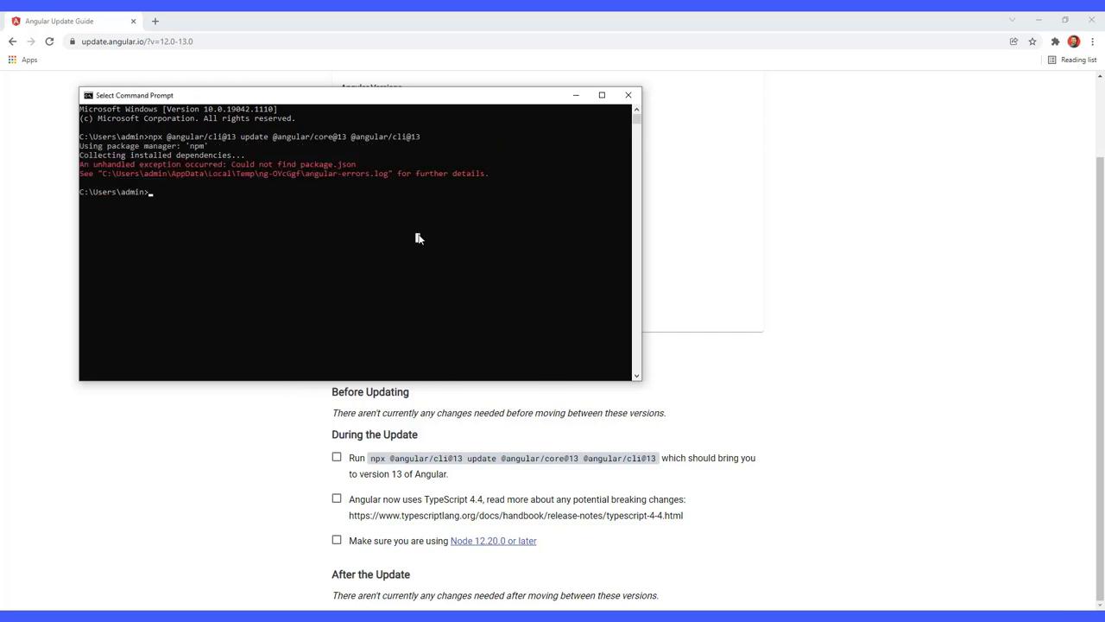
type("ng")
type("sion")
key("Return")
key("Return")
key("Return")
key("Return")
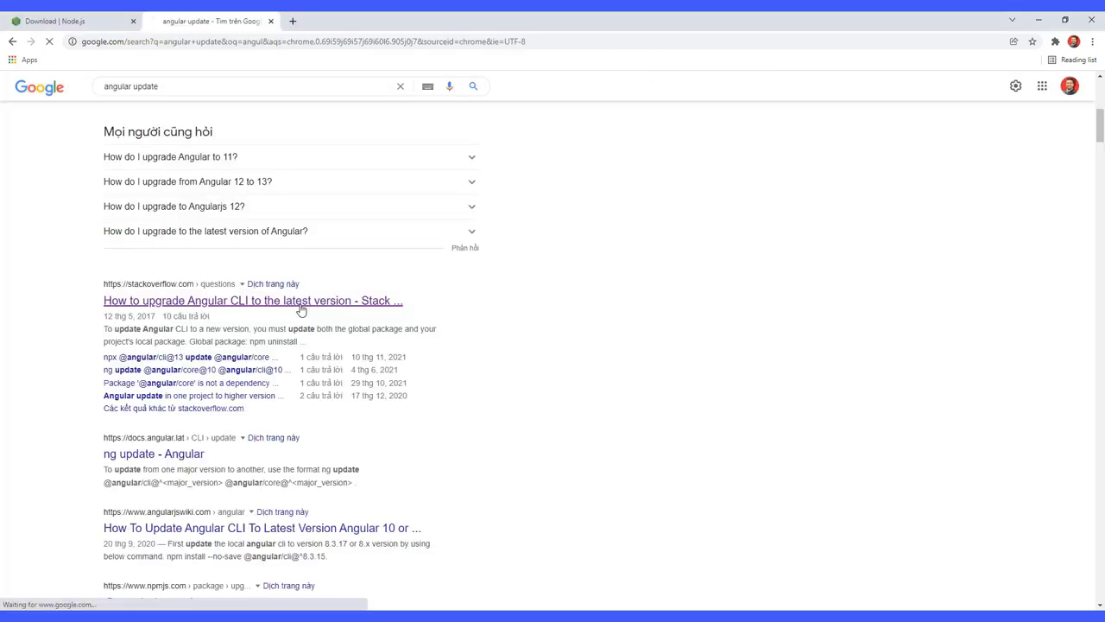
left_click(397, 301)
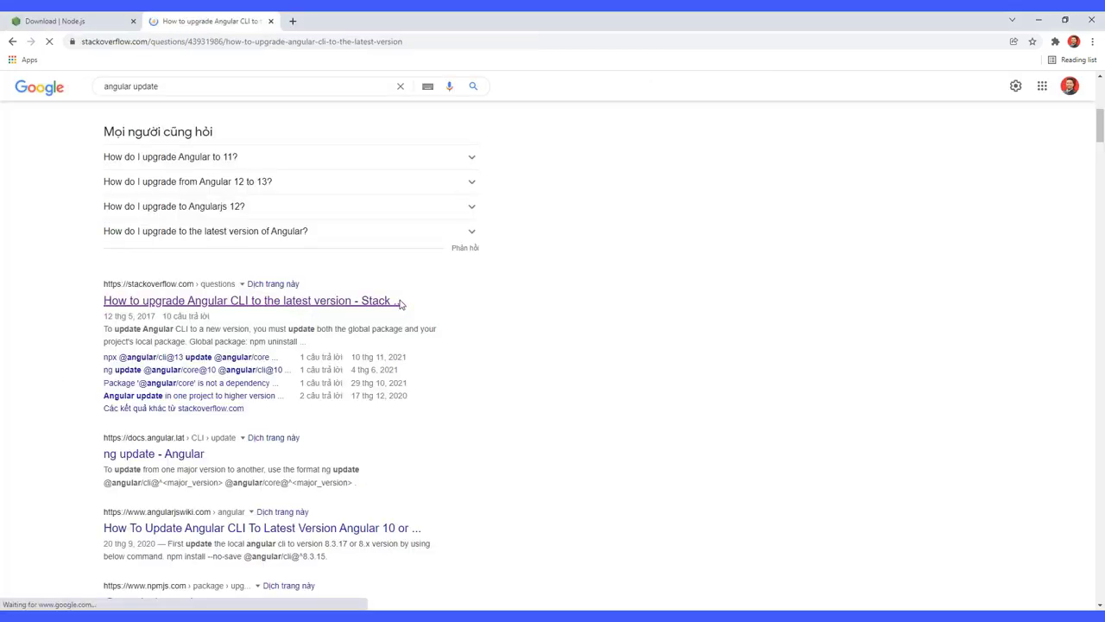
scroll(346, 282, "down", 3)
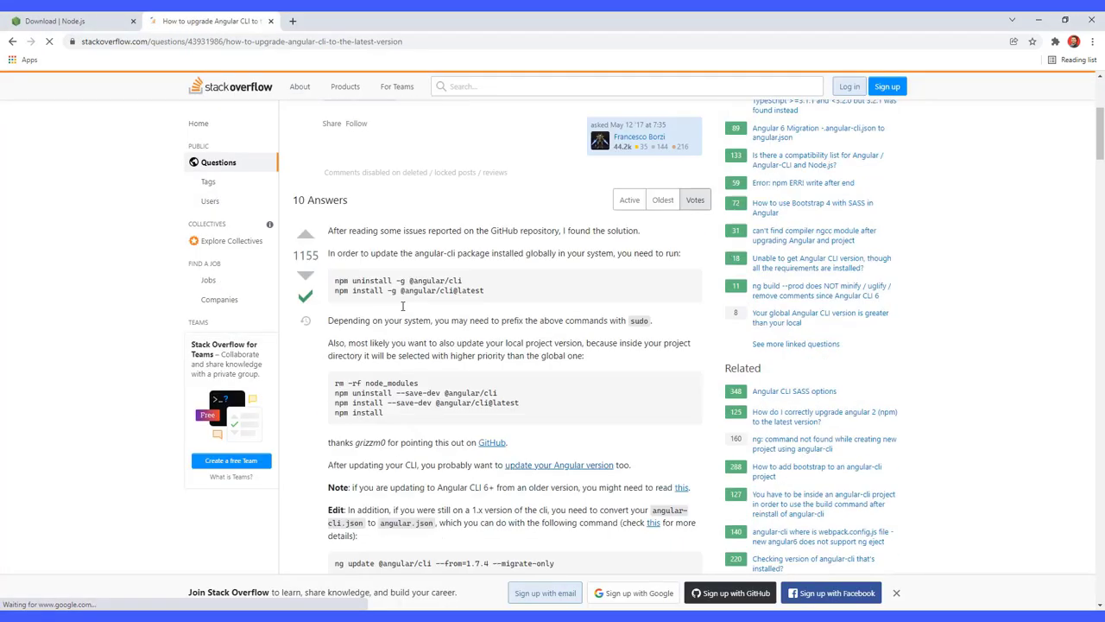
left_click_drag(335, 281, 483, 290)
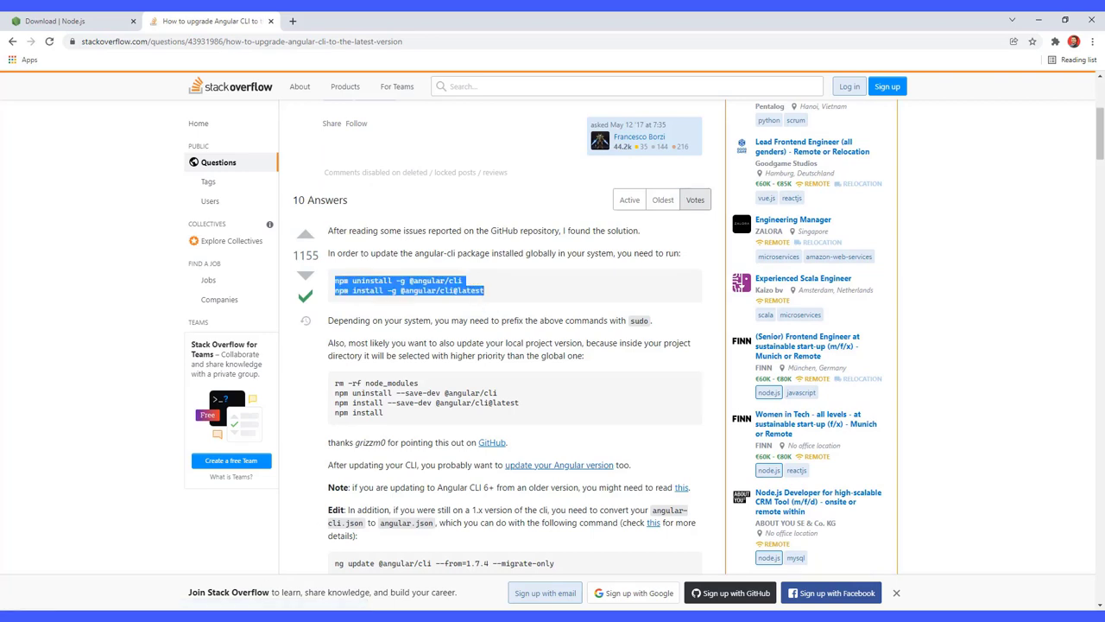
key("alt+Tab")
right_click(372, 275)
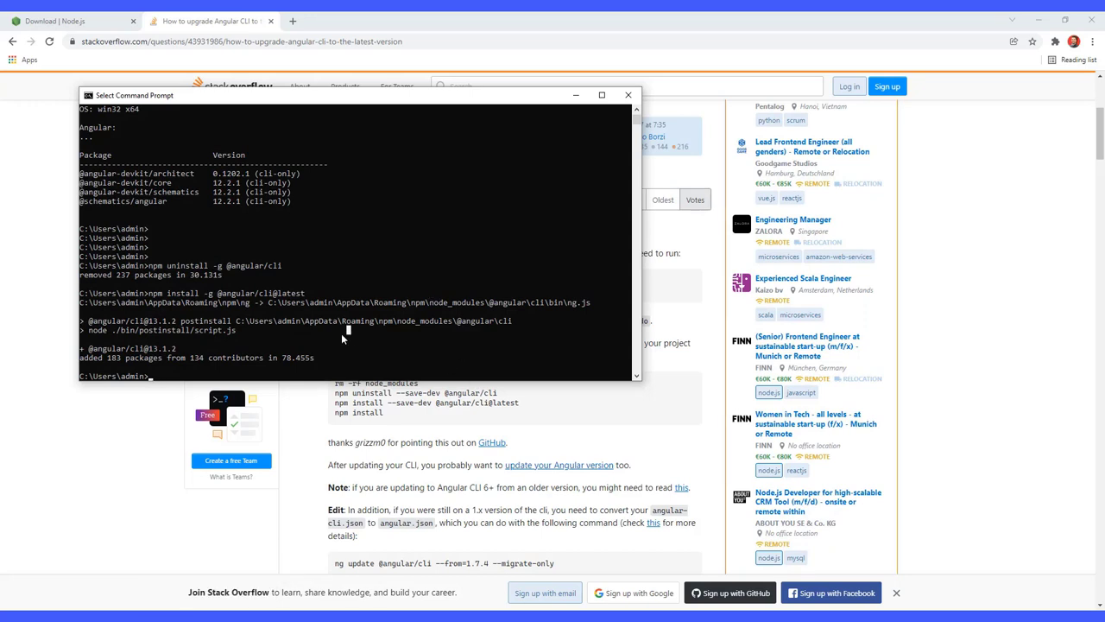
Run ng --version and highlight the reported Angular CLI version 13.1.2.
type("ng ")
type("--version")
key("Return")
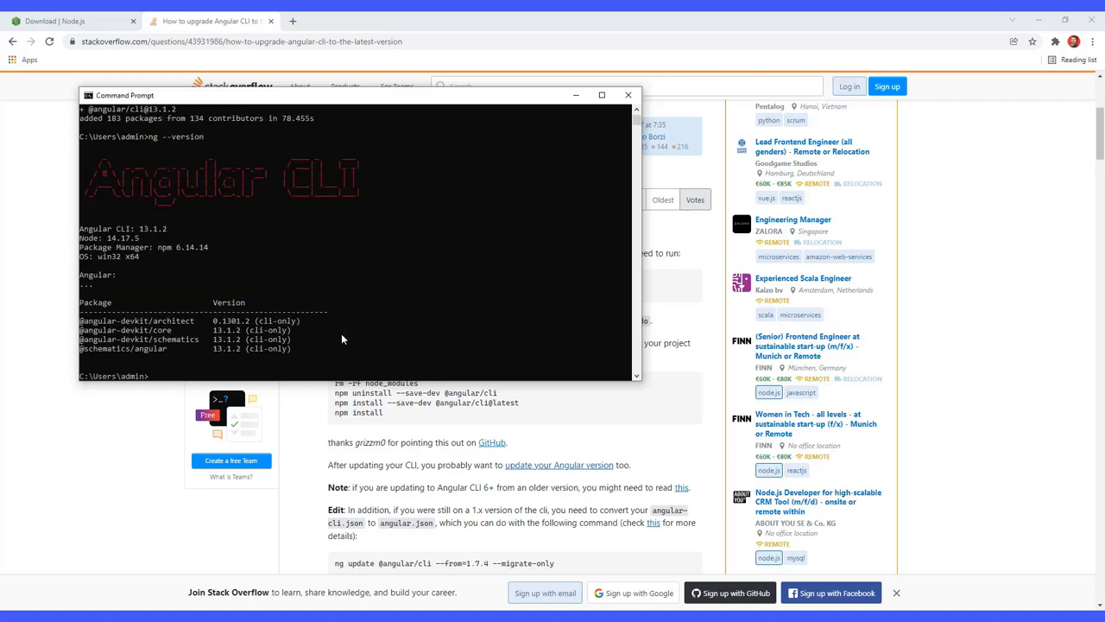
left_click(171, 234)
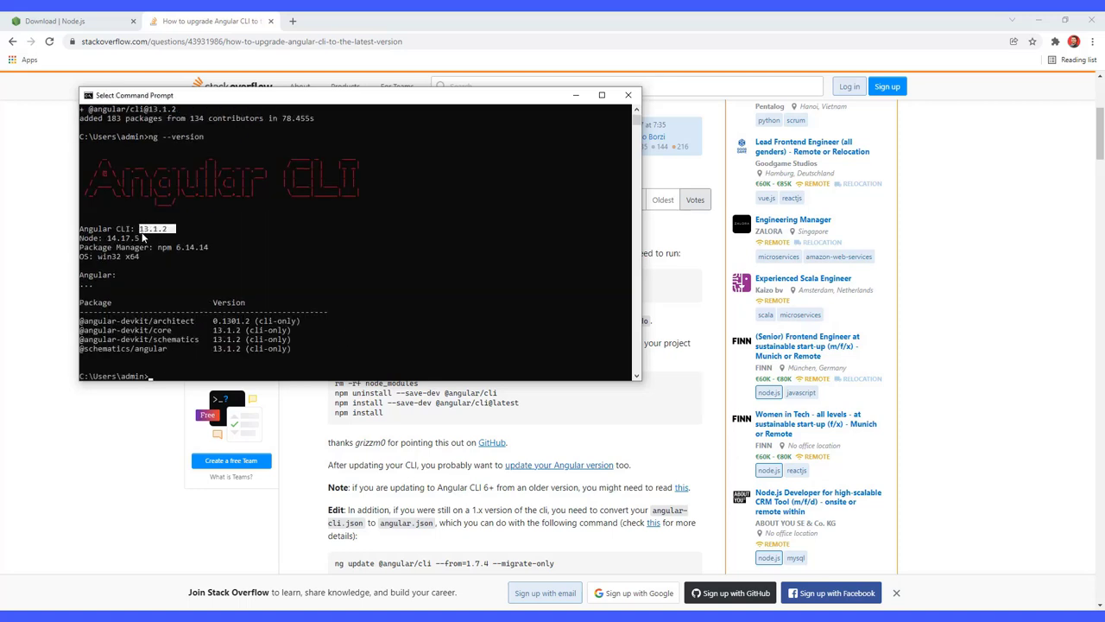
left_click(252, 237)
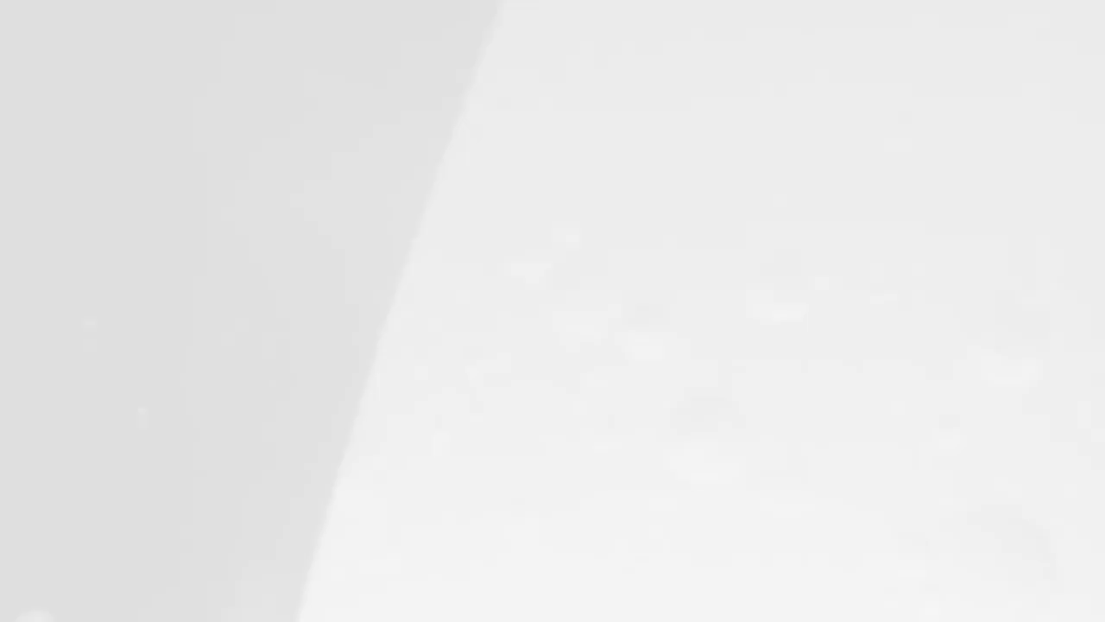